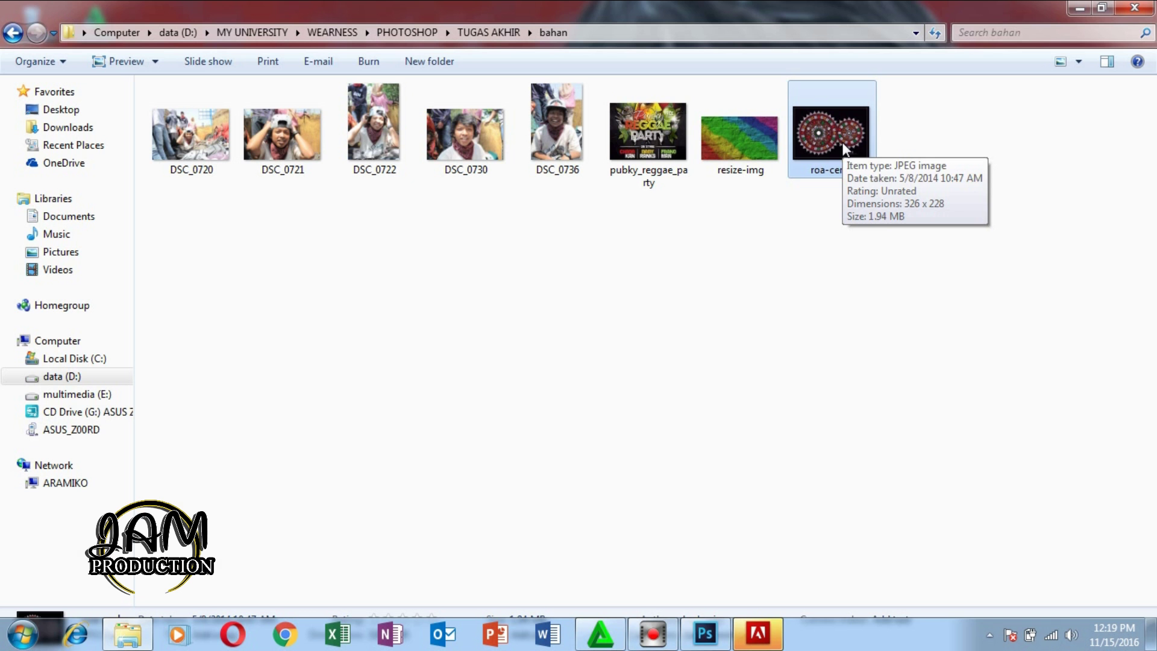
Drag roa-cerka.jpg from Explorer, via the Photoshop taskbar button, onto the Untitled-1 canvas
drag(828, 145, 695, 648)
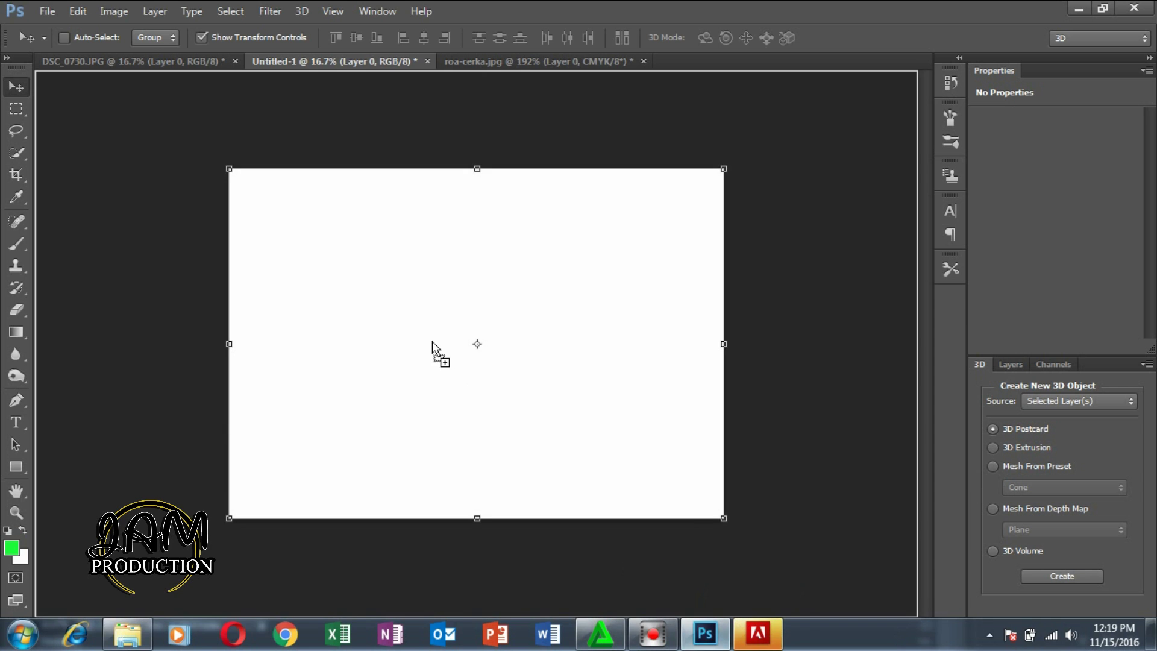
drag(696, 648, 402, 274)
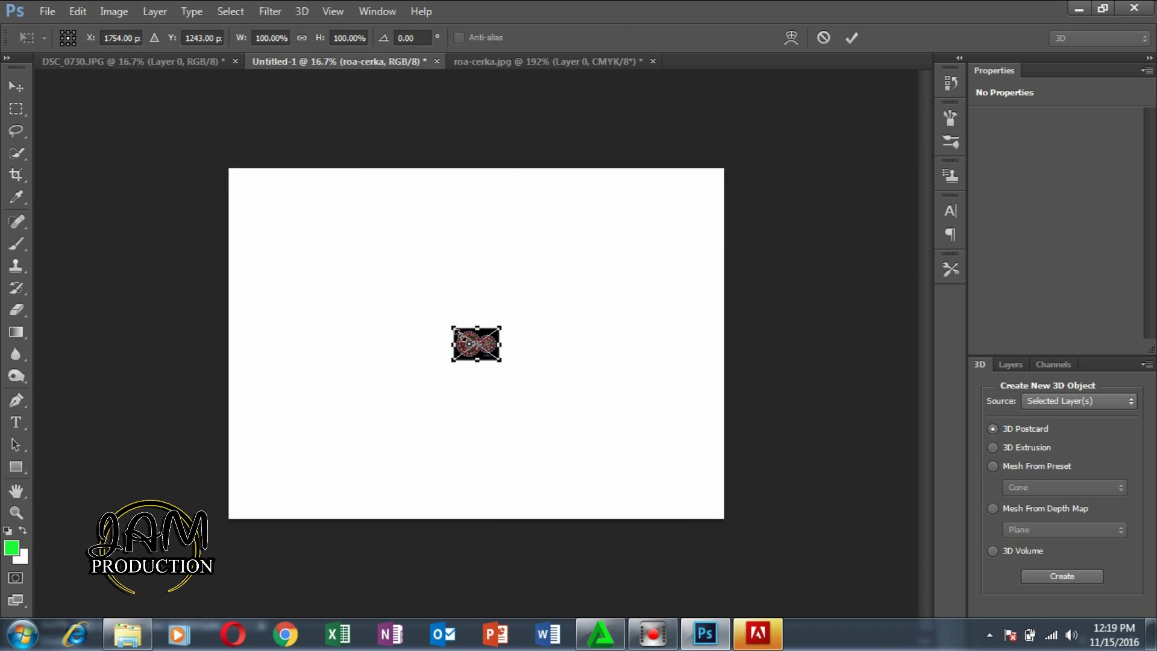
Drag the mandala layer from roa-cerka into the Untitled-1 document
click(554, 62)
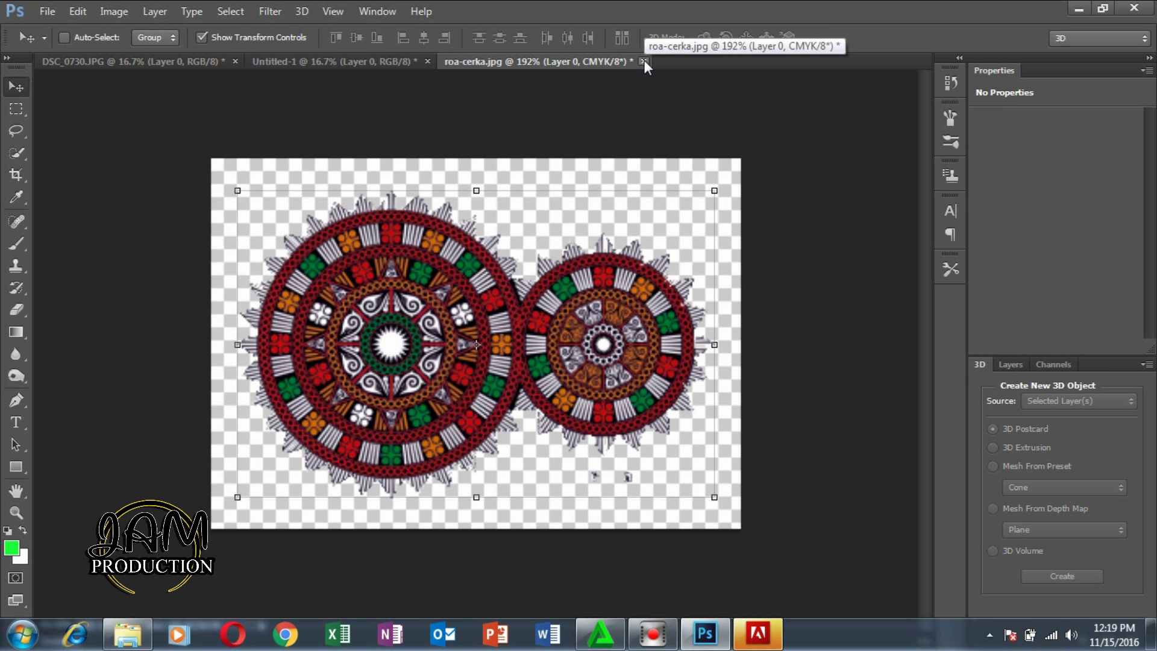
click(363, 65)
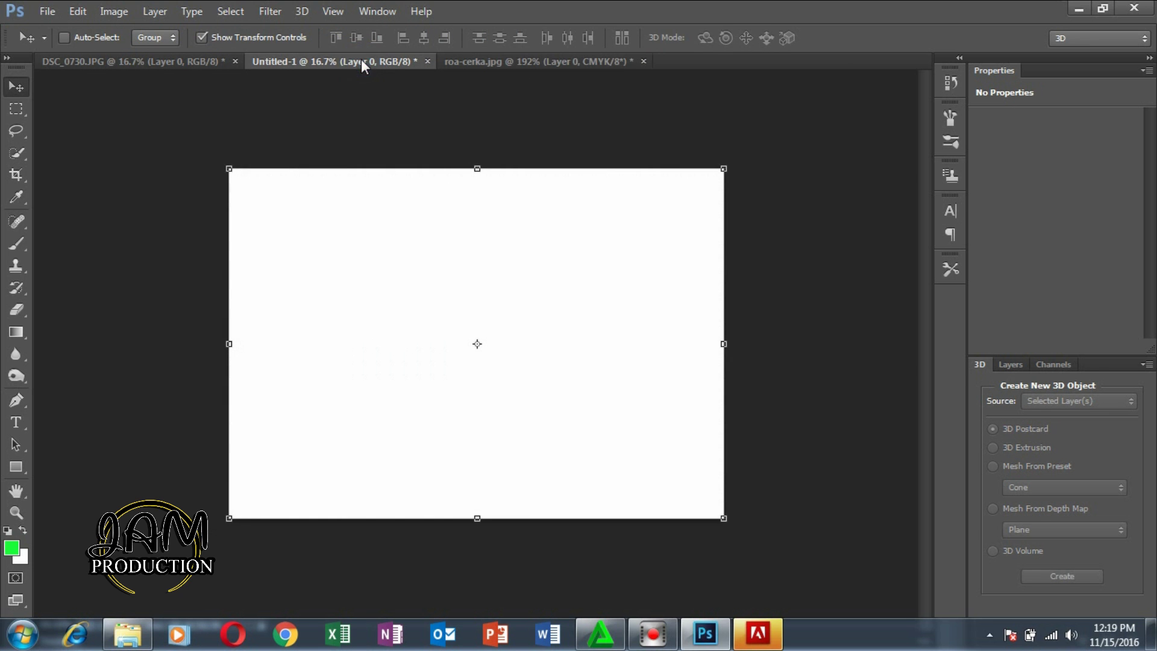
click(134, 64)
click(323, 60)
click(484, 60)
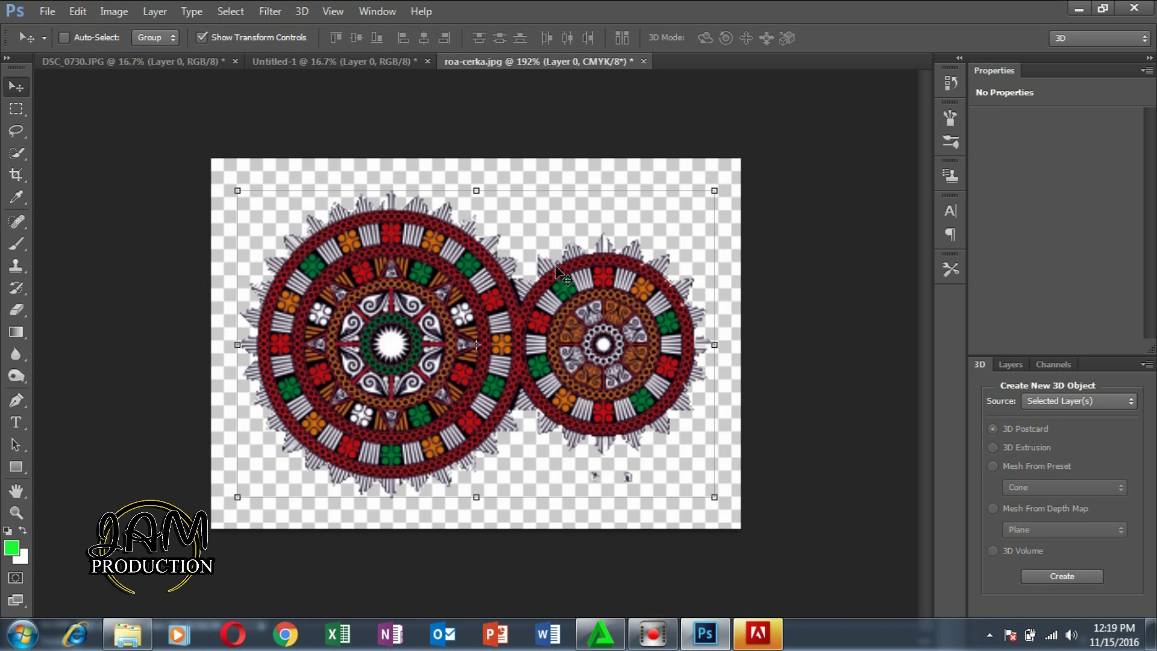
mouse_move(386, 277)
mouse_down()
mouse_move(328, 63)
mouse_move(415, 338)
mouse_move(579, 436)
mouse_up()
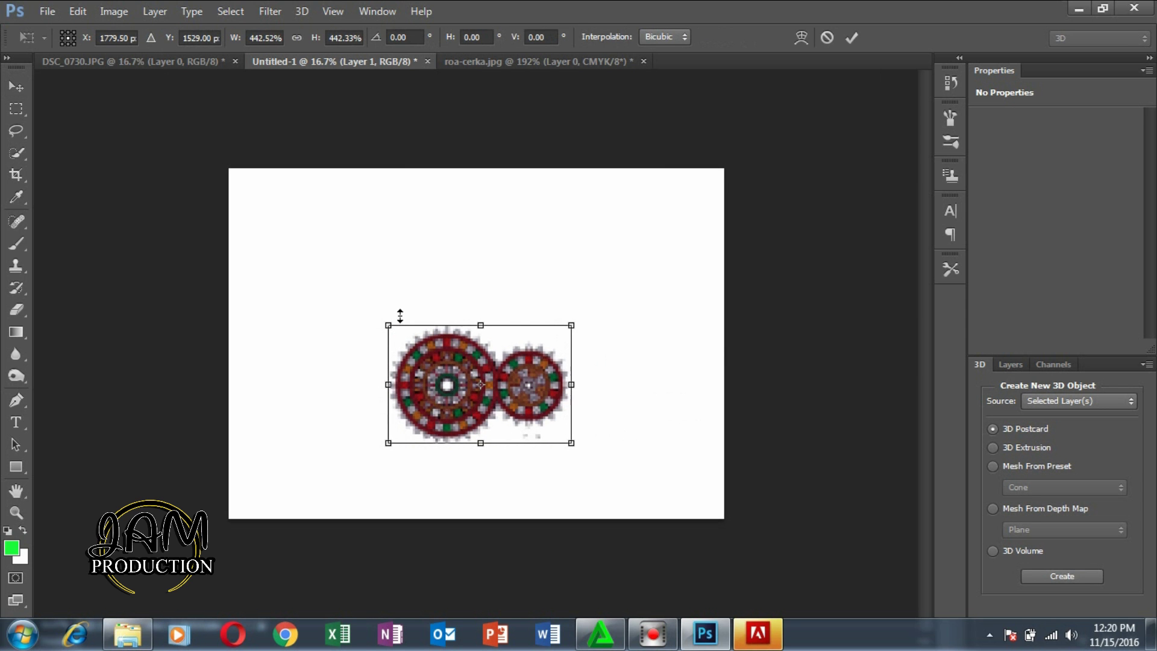
Scale the mandala wheels up to about 910%, commit, and nudge them right
drag(387, 326, 252, 238)
drag(571, 238, 629, 200)
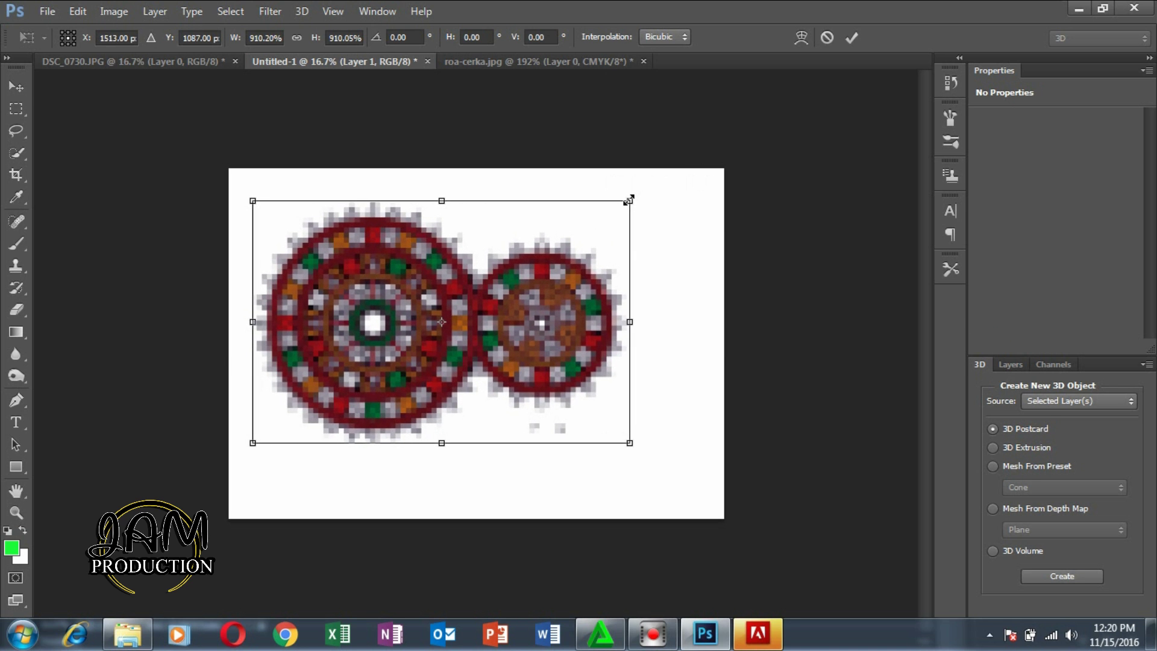
key(Return)
key(shift+Right)
key(shift+Right)
key(shift+Right)
key(shift+Right)
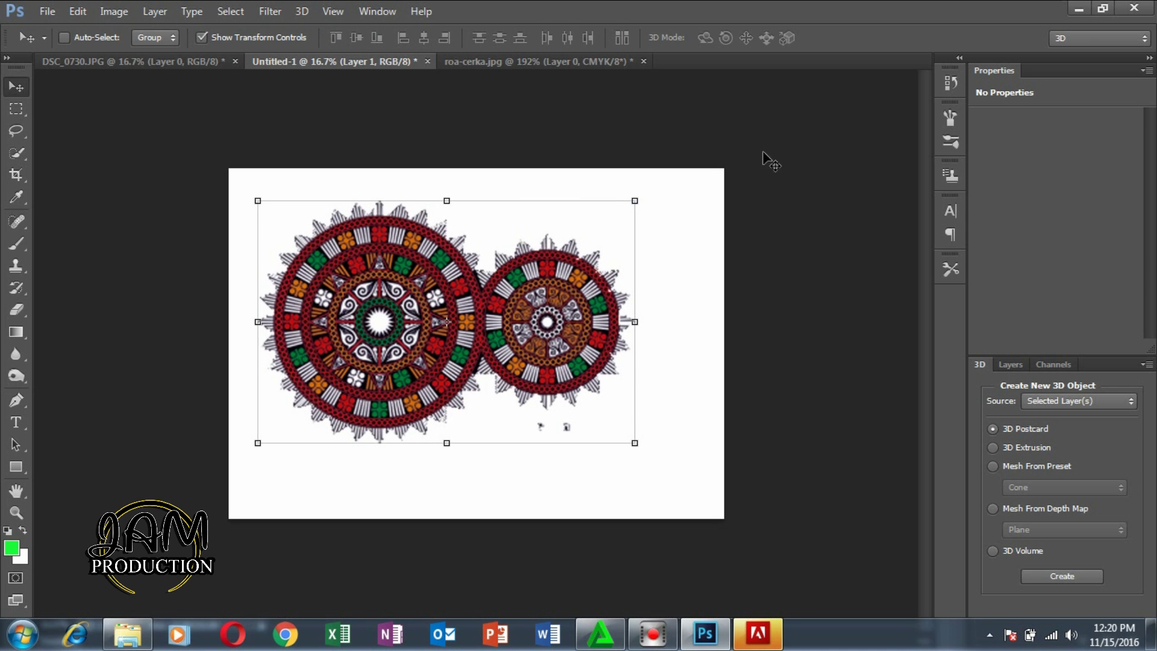
Apply 3D > New 3D Extrusion from Selected Layer to the mandala layer
click(302, 11)
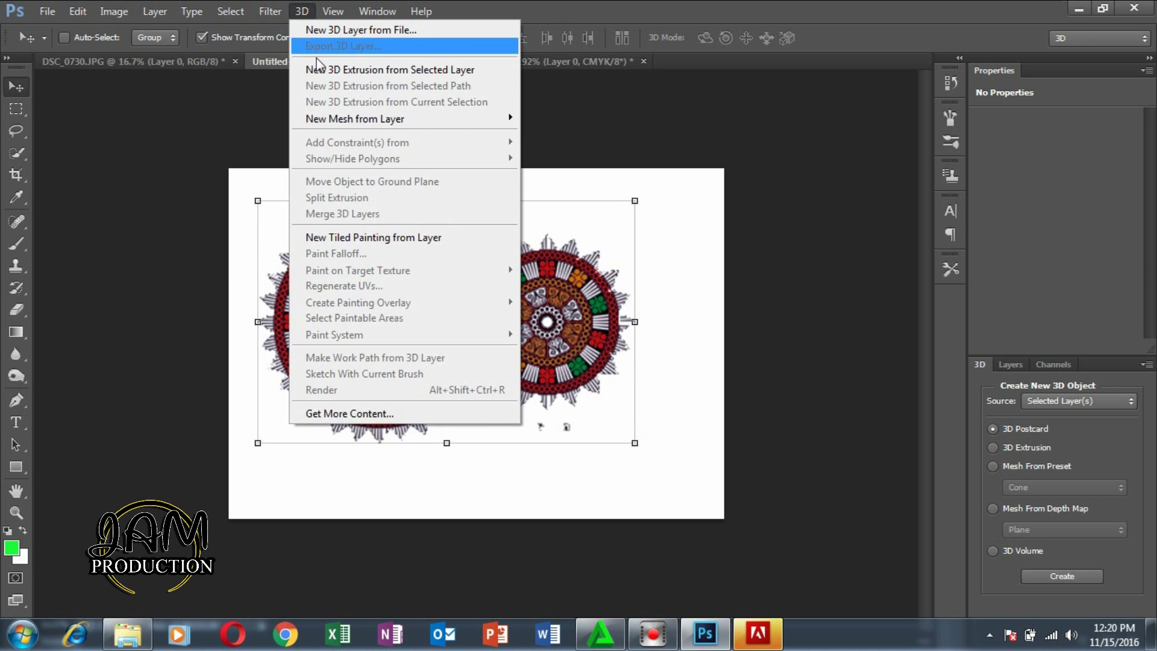
click(319, 70)
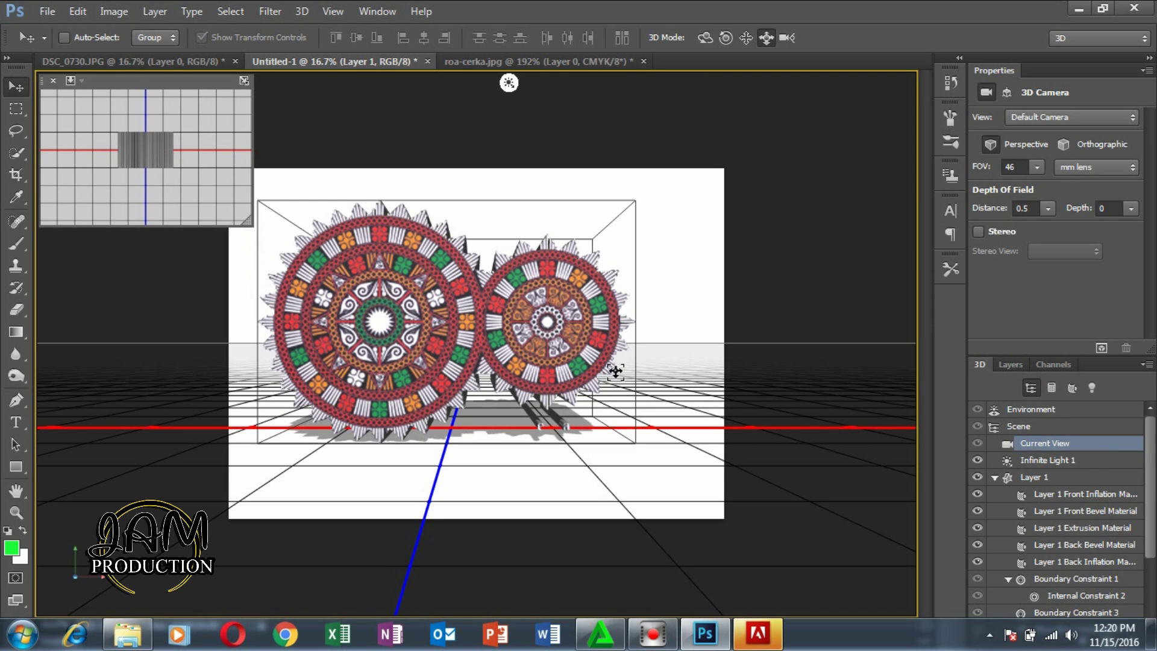
Rotate the mandala mesh to about -23.7° on Y and scale it uniformly to about 93%
click(526, 309)
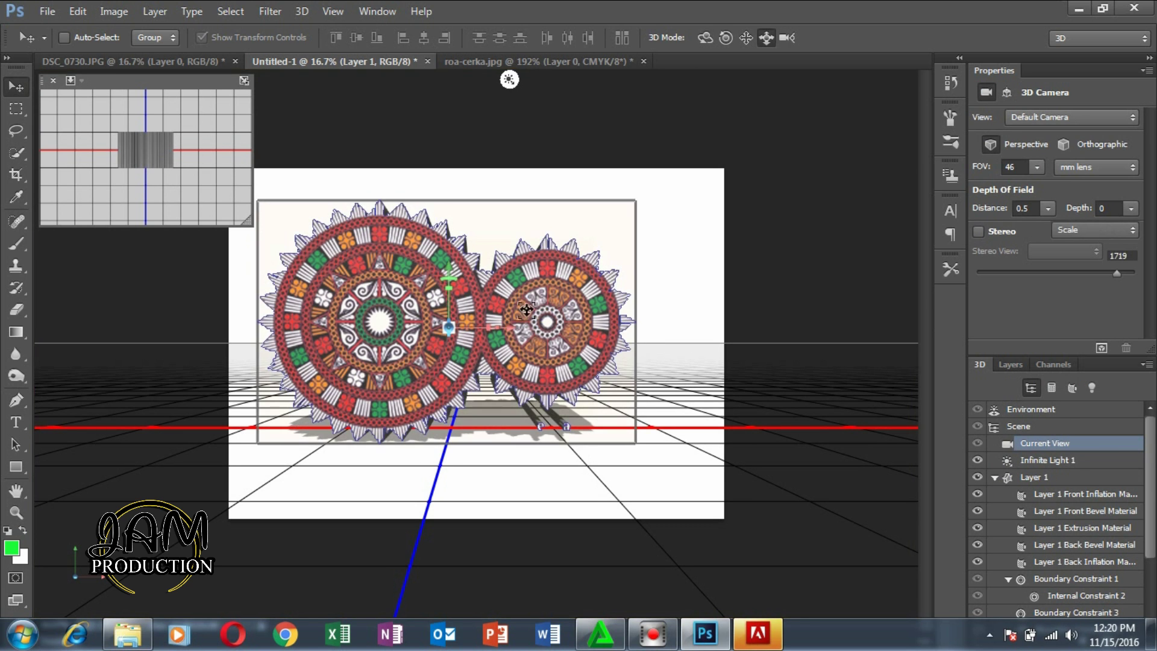
mouse_move(499, 331)
mouse_down()
mouse_move(424, 345)
mouse_move(434, 342)
mouse_up()
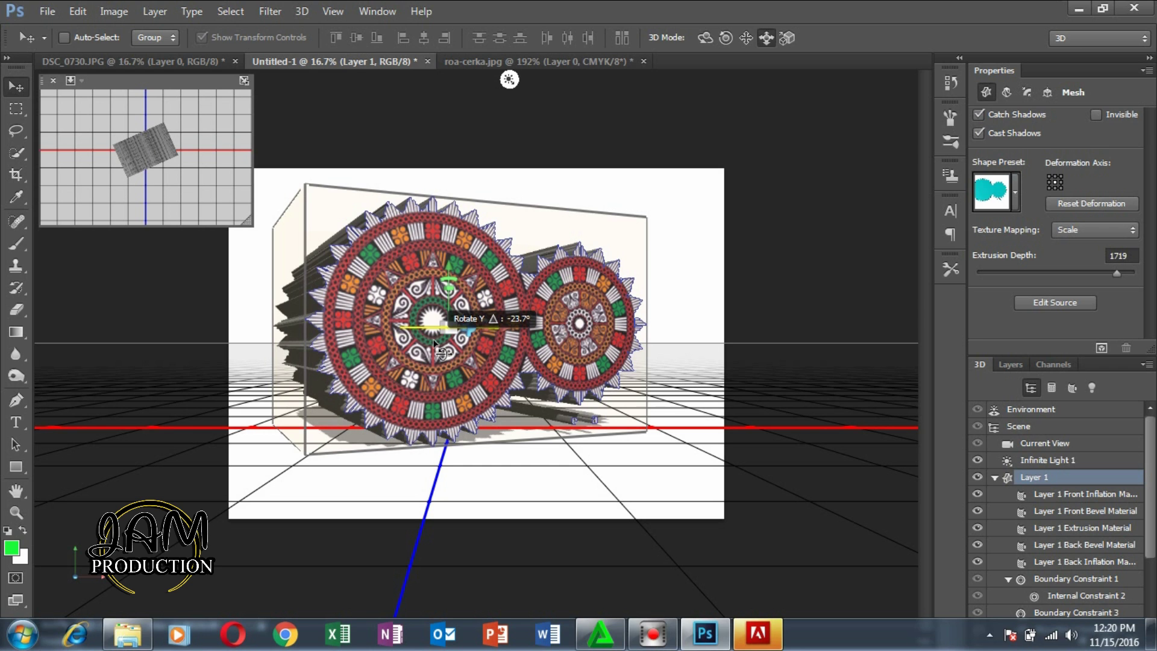
click(583, 130)
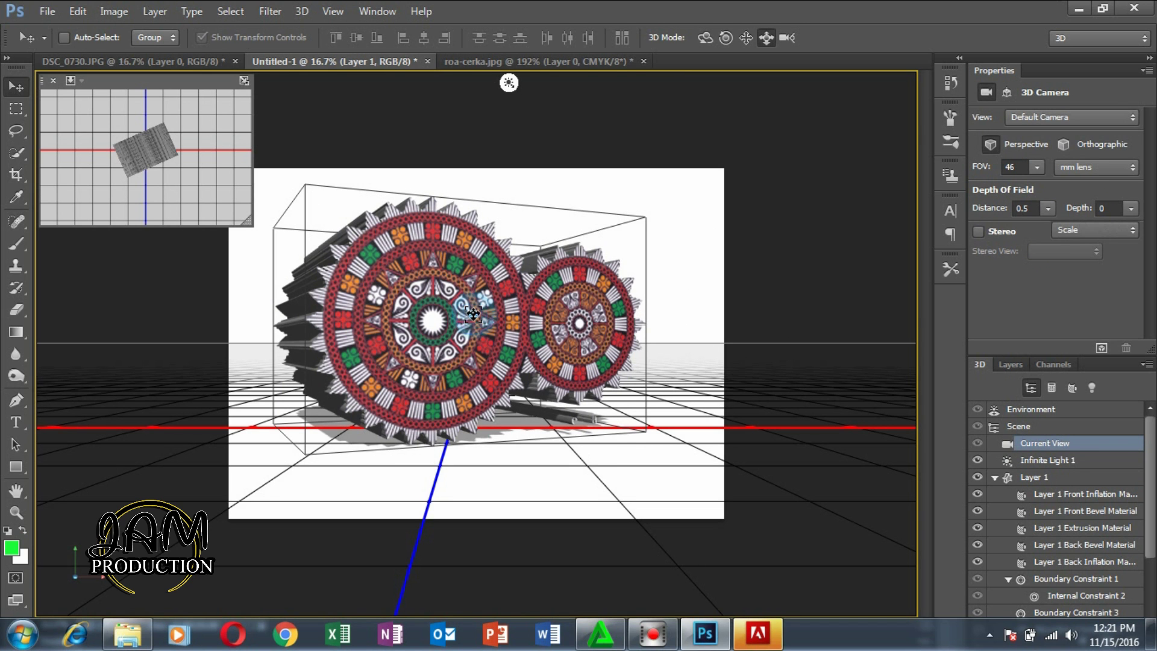
mouse_move(449, 327)
mouse_down()
mouse_move(447, 313)
mouse_move(445, 341)
mouse_up()
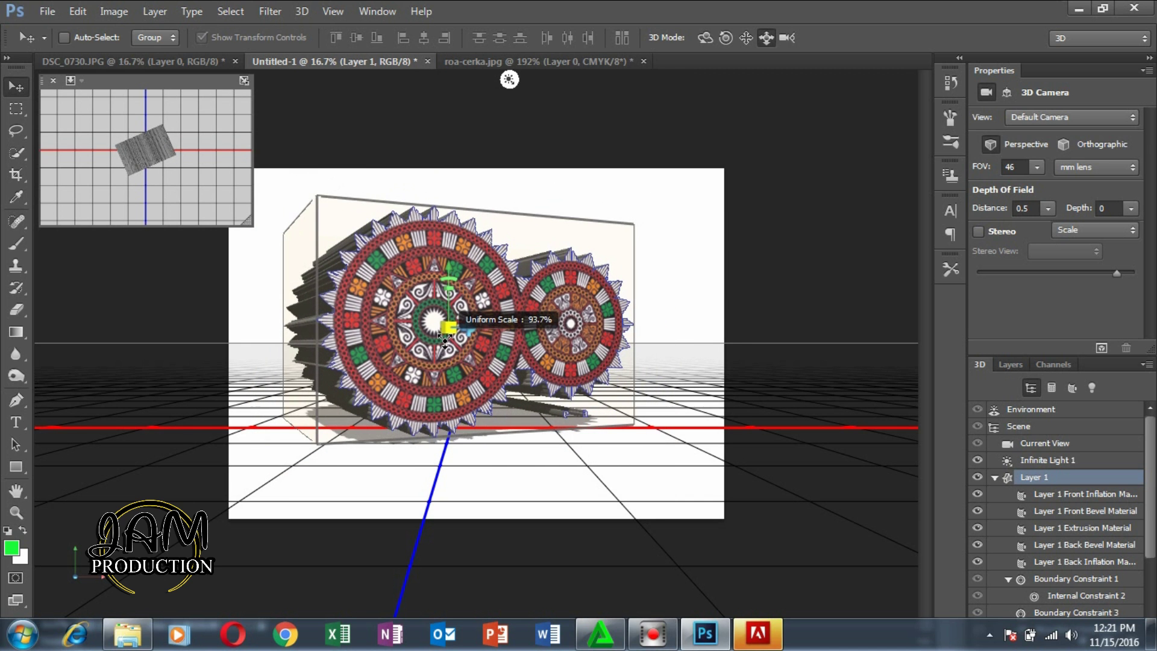
drag(444, 340, 444, 345)
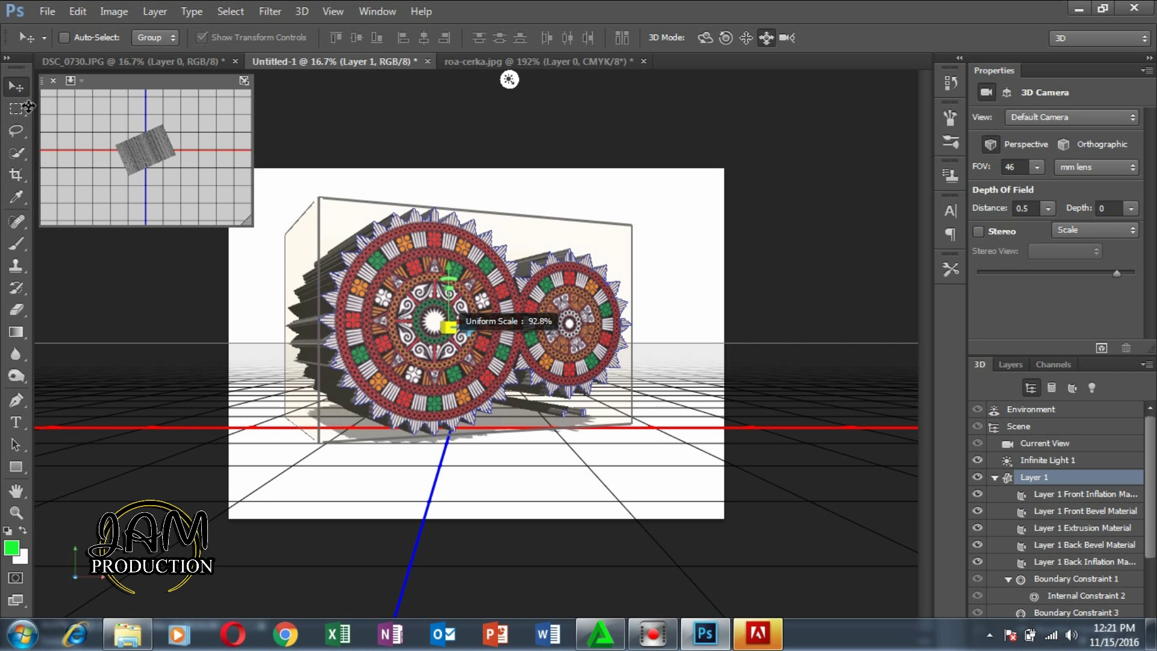
click(320, 104)
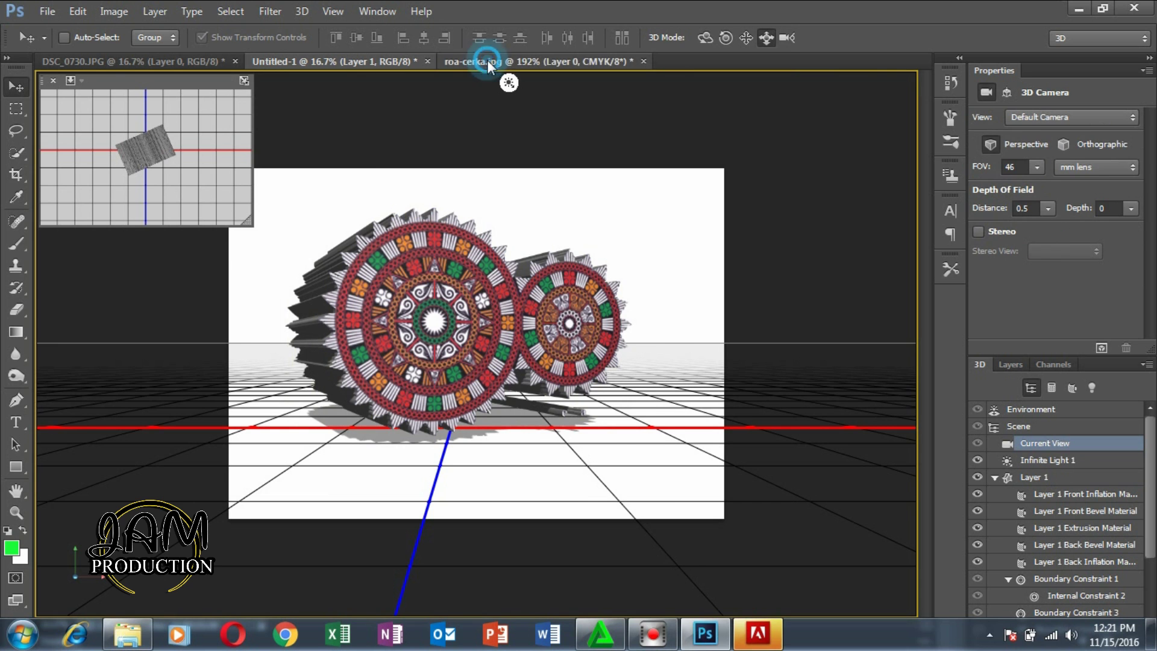
click(486, 60)
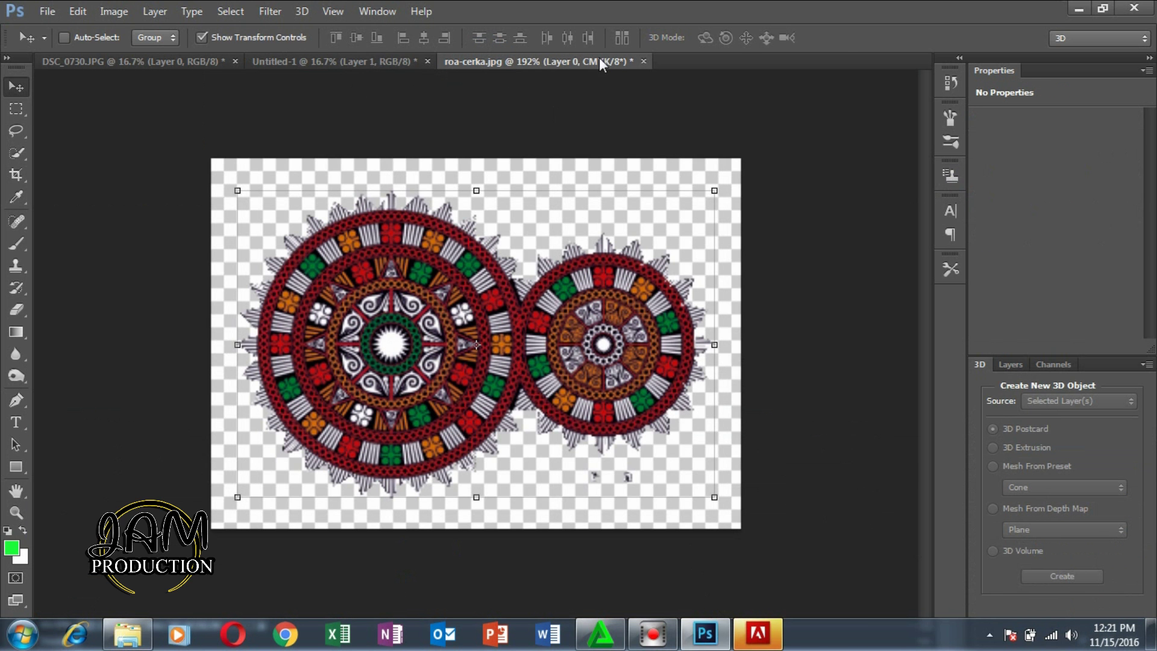
click(384, 61)
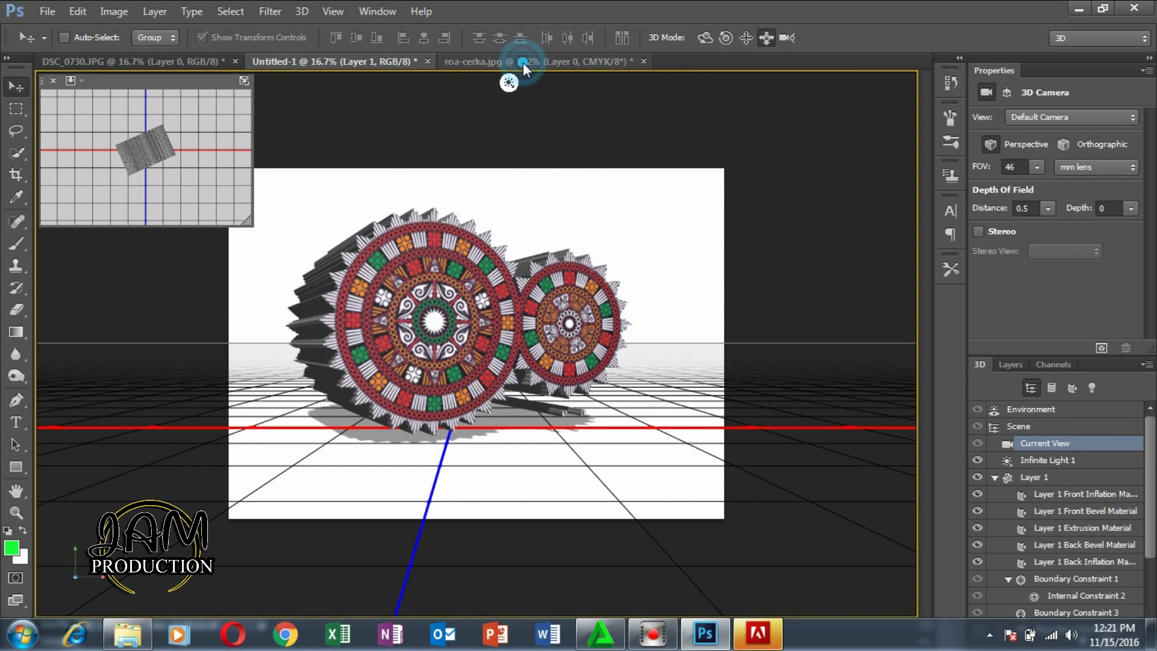
click(522, 63)
click(338, 60)
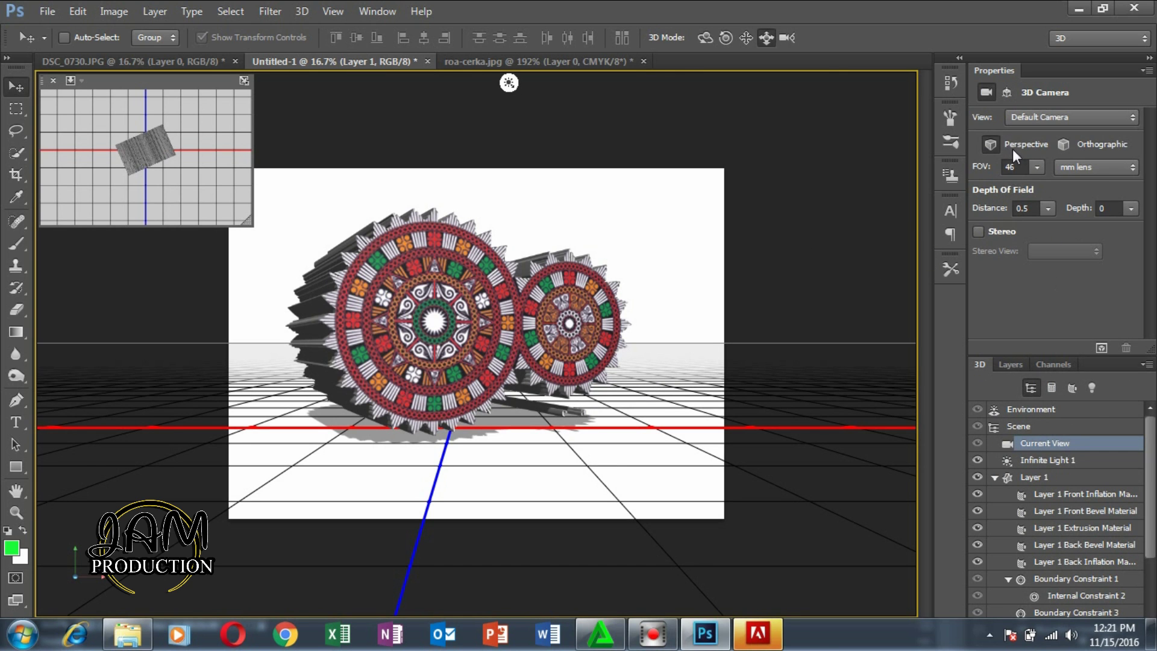
click(1071, 170)
click(1024, 364)
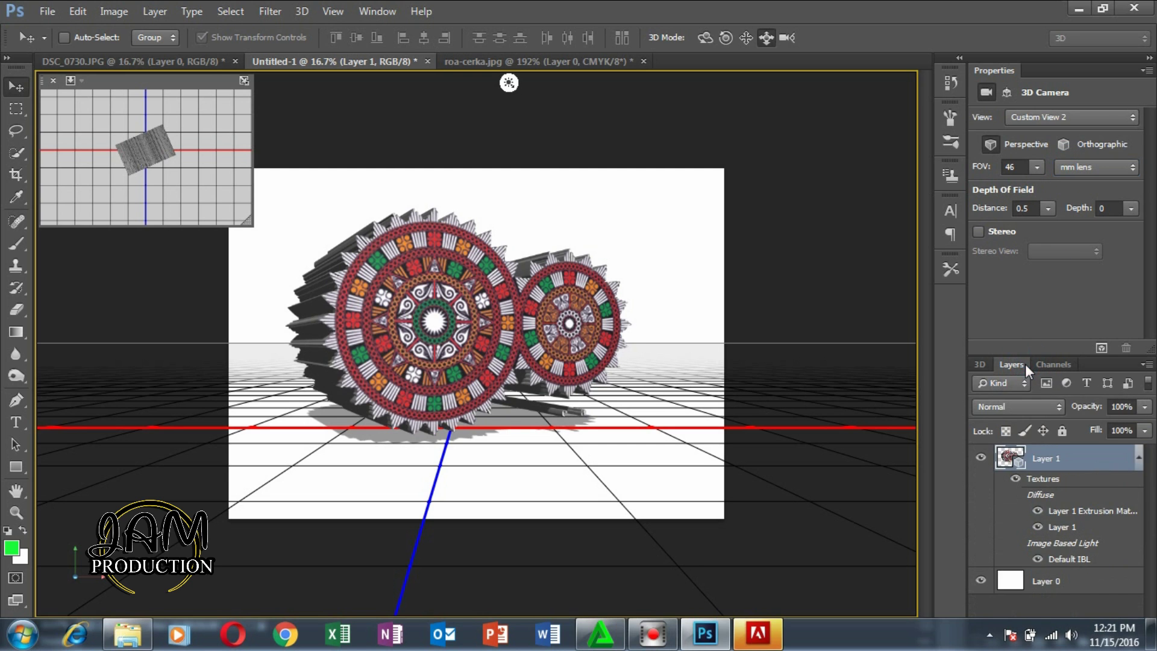
click(975, 366)
scroll(1069, 470, down, 1)
scroll(1070, 470, up, 2)
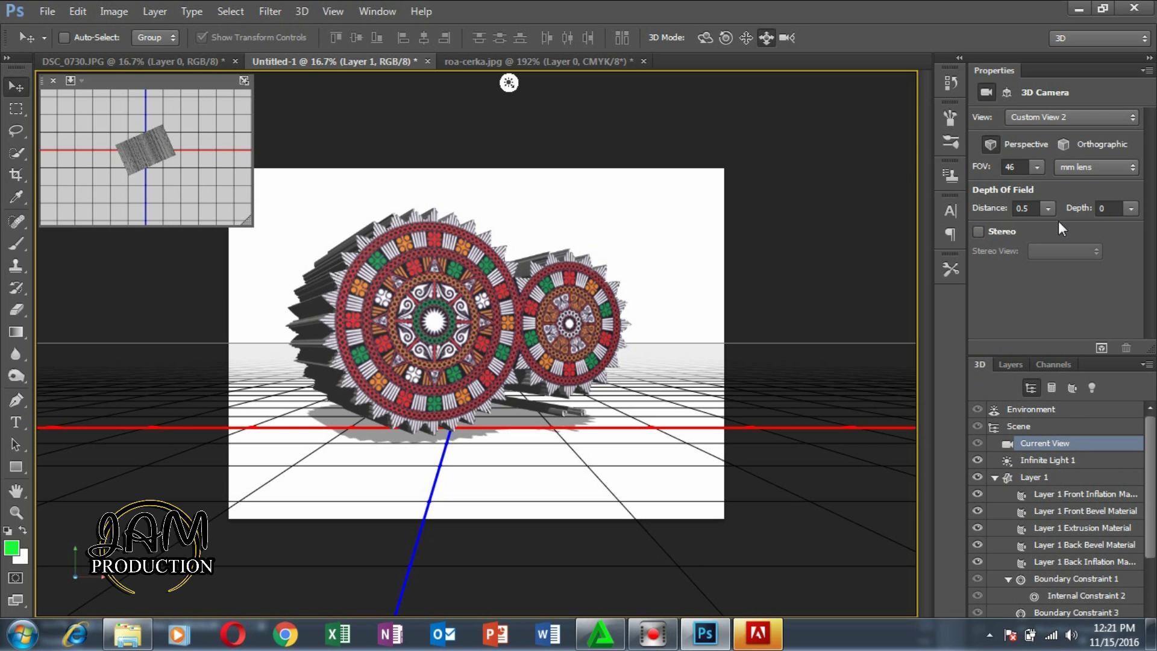
click(1005, 93)
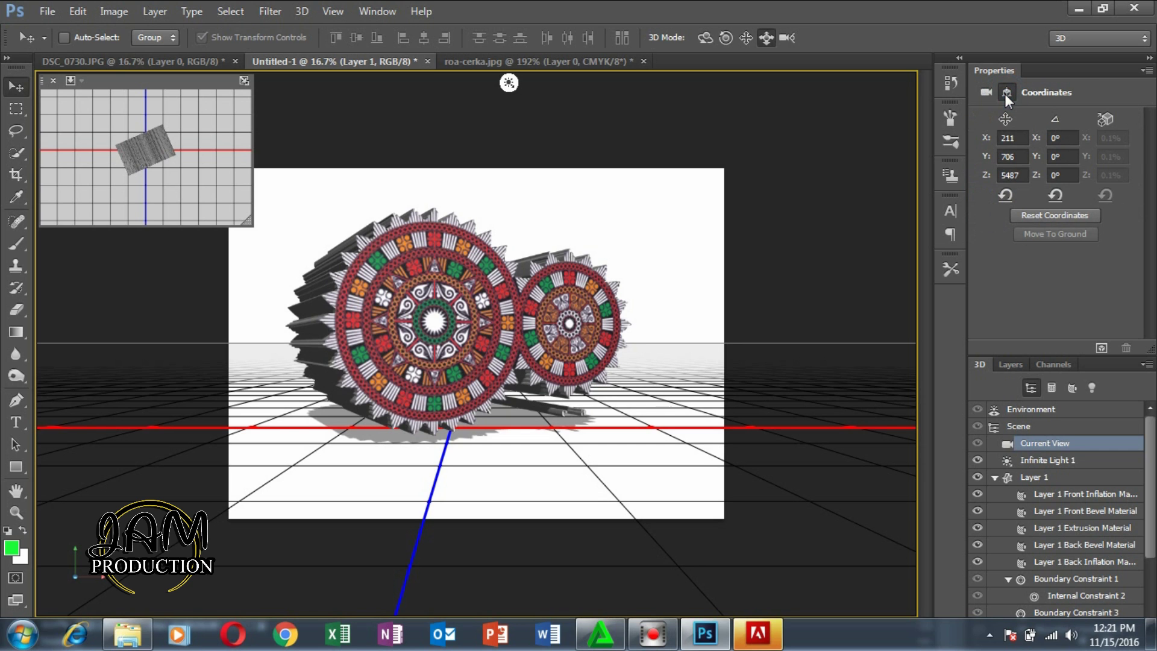
click(988, 92)
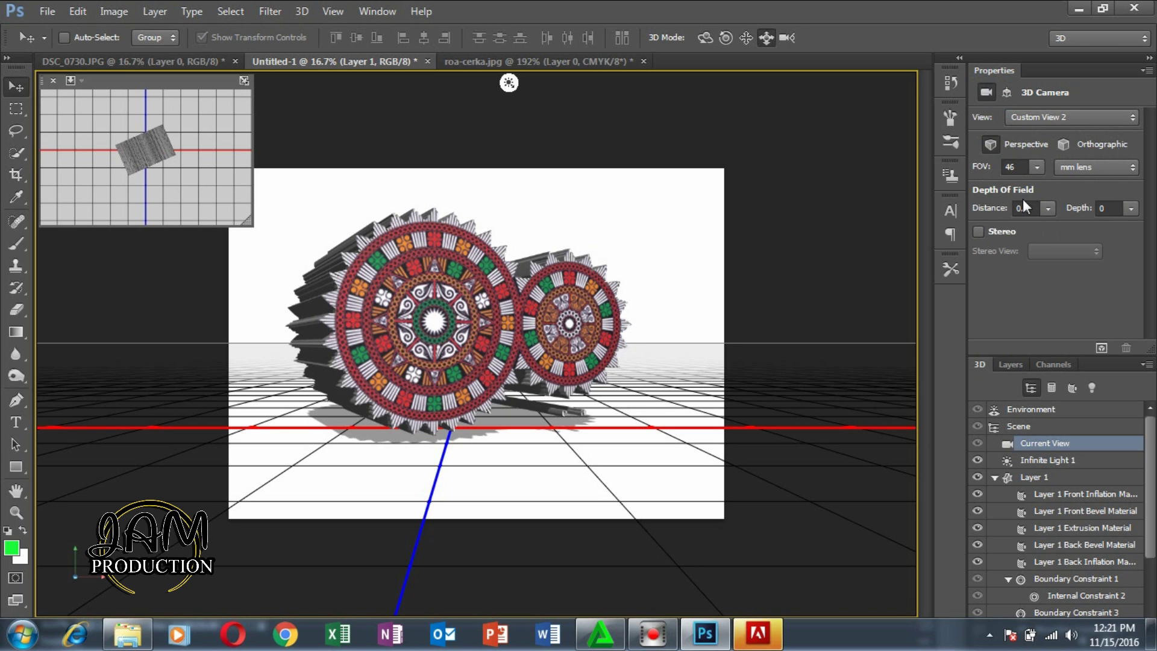
Select Infinite Light 1 and set its intensity to about 143%
click(1027, 461)
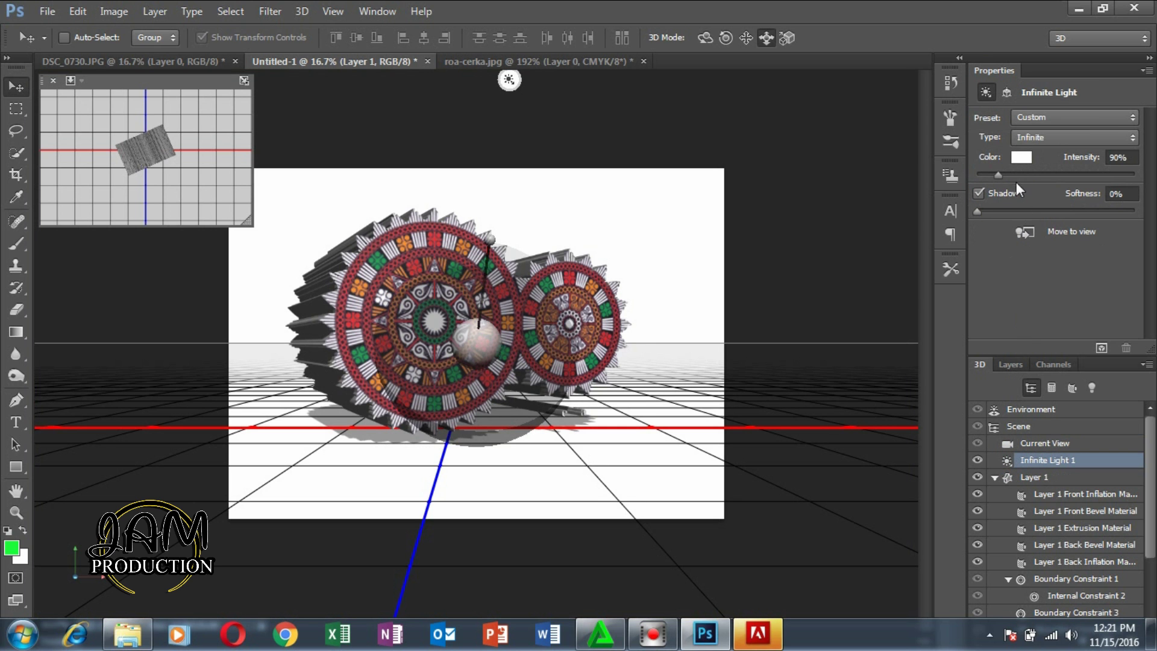
drag(998, 174, 1030, 175)
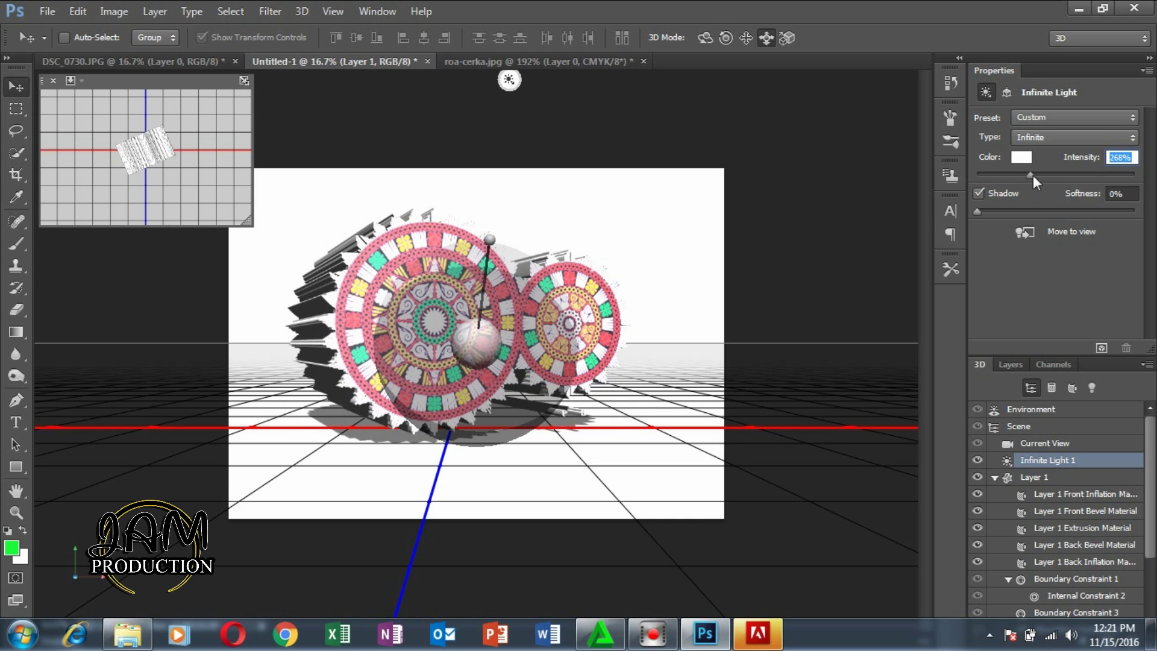
drag(1022, 174, 1008, 174)
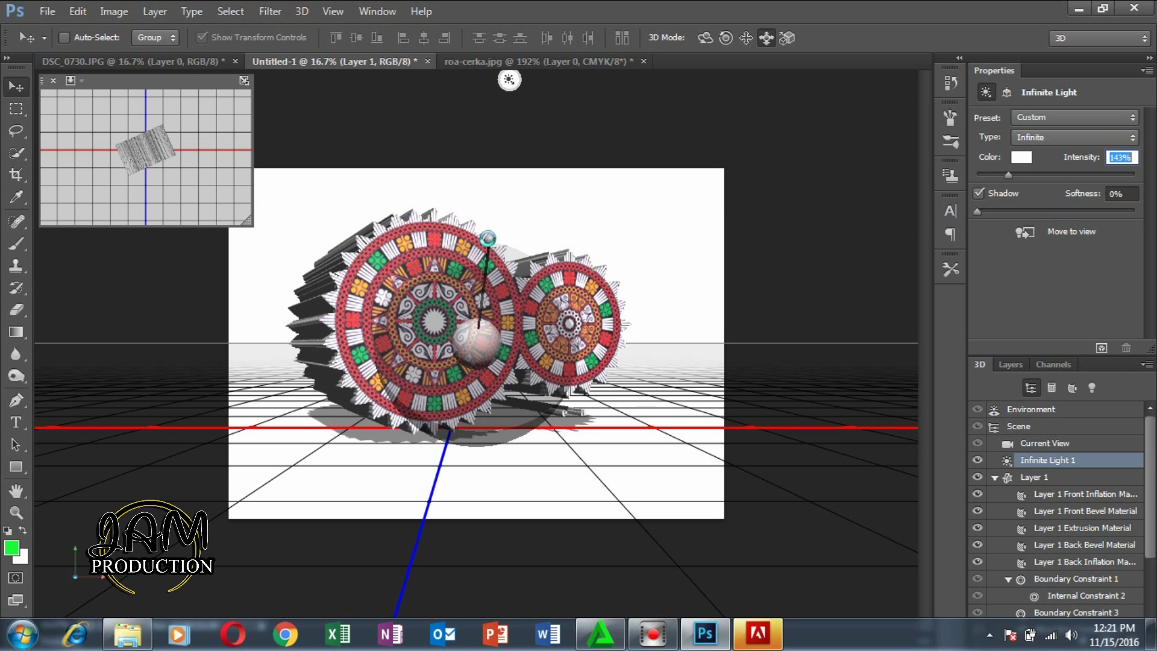
Rotate the infinite light to redirect the wheels' shadows, then select Current View
click(488, 240)
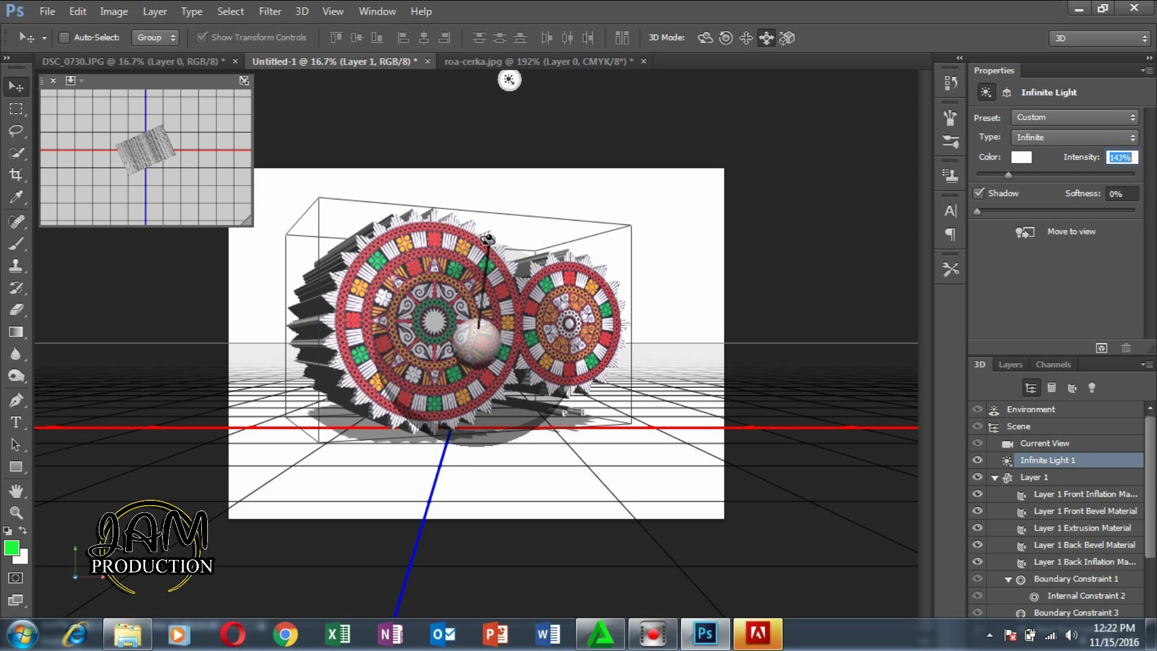
mouse_move(488, 240)
mouse_down()
mouse_move(536, 305)
mouse_move(509, 359)
mouse_move(505, 338)
mouse_up()
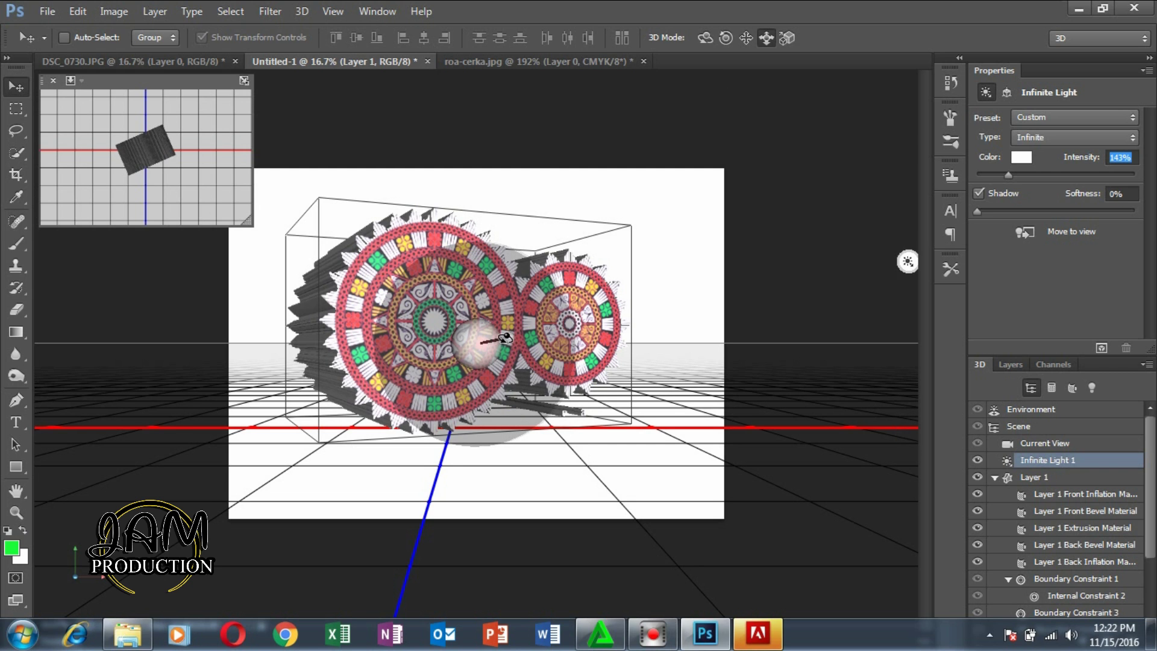
click(808, 163)
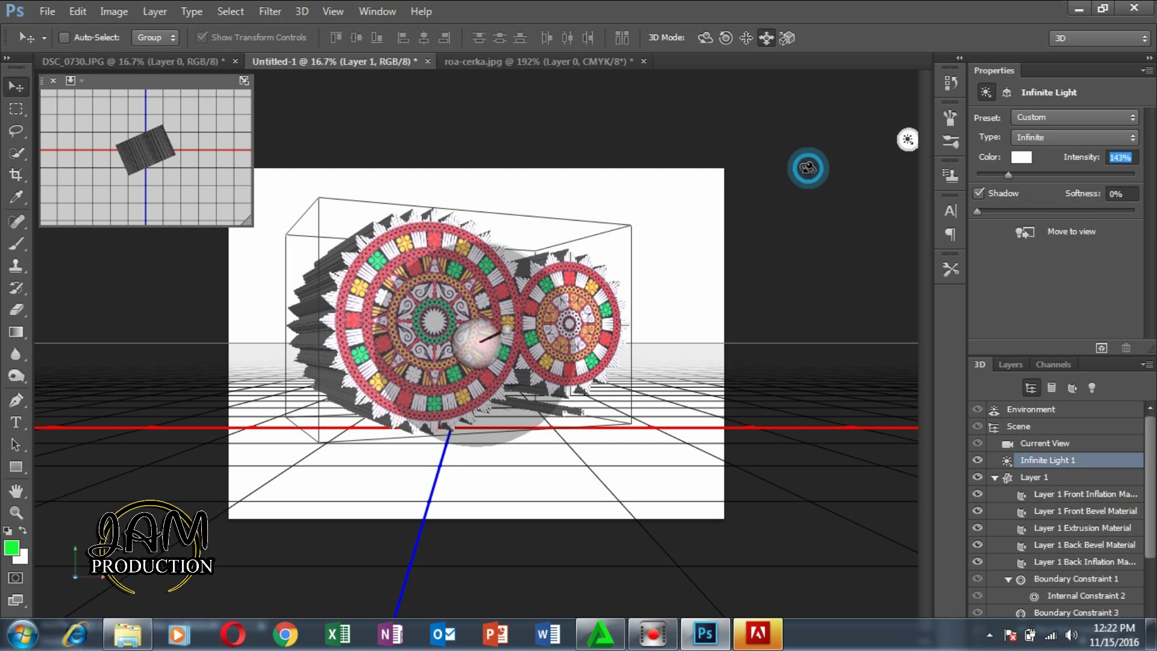
click(643, 203)
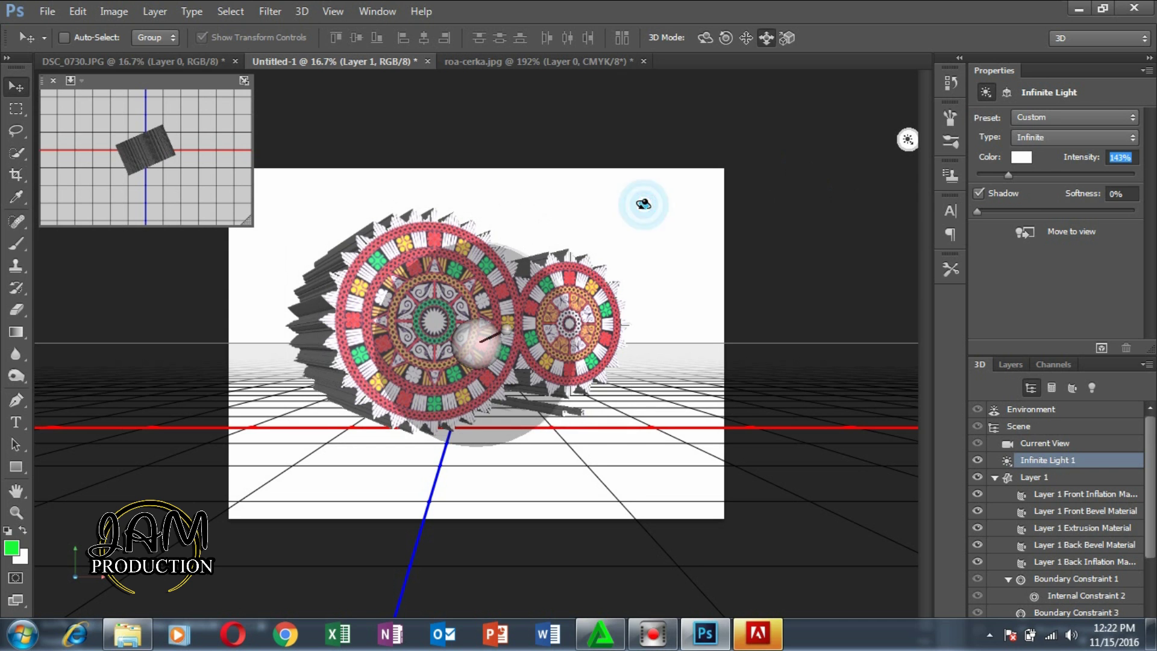
click(812, 350)
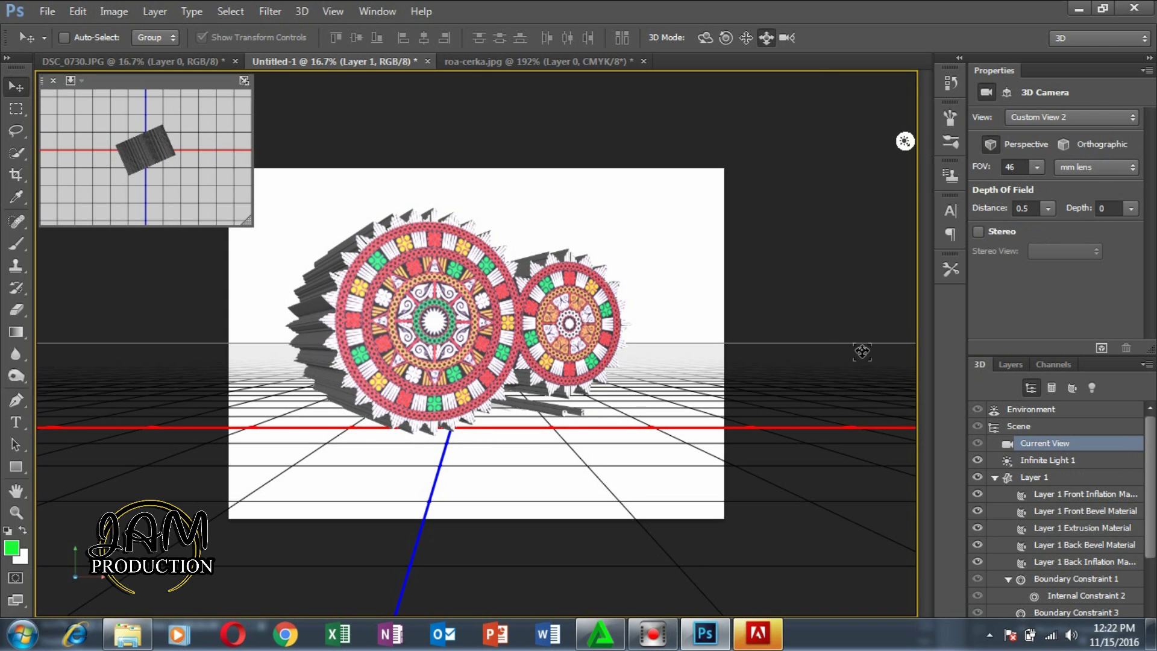
Select the Layer 1 mesh and stretch it along X toward about 118% width
click(515, 314)
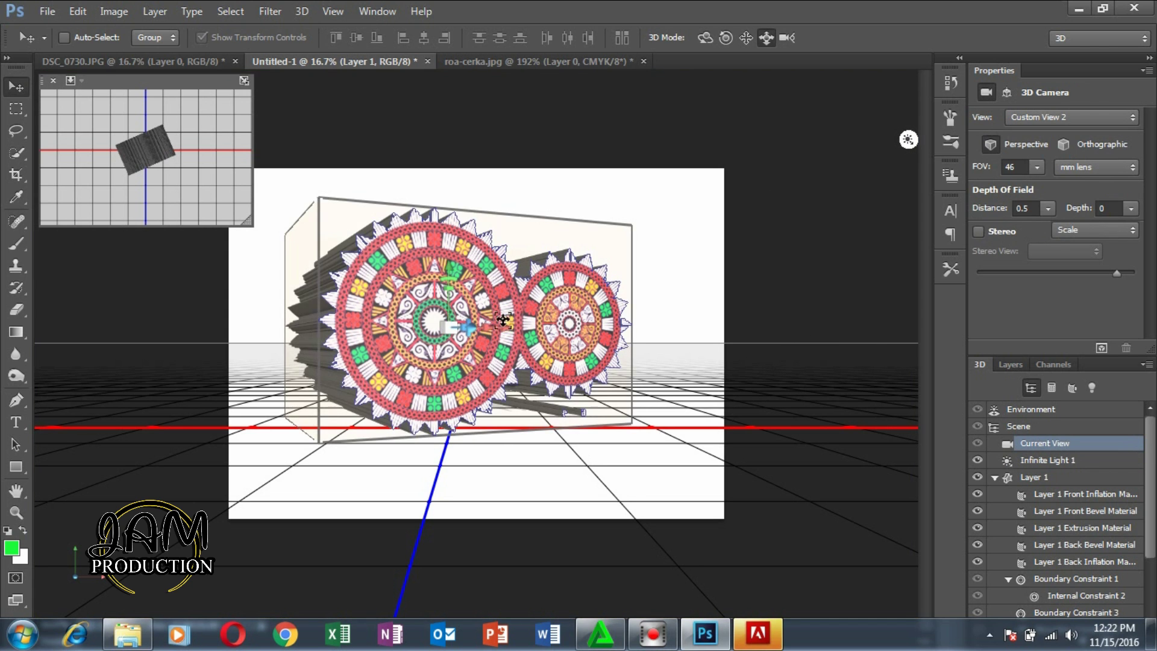
drag(481, 329, 510, 337)
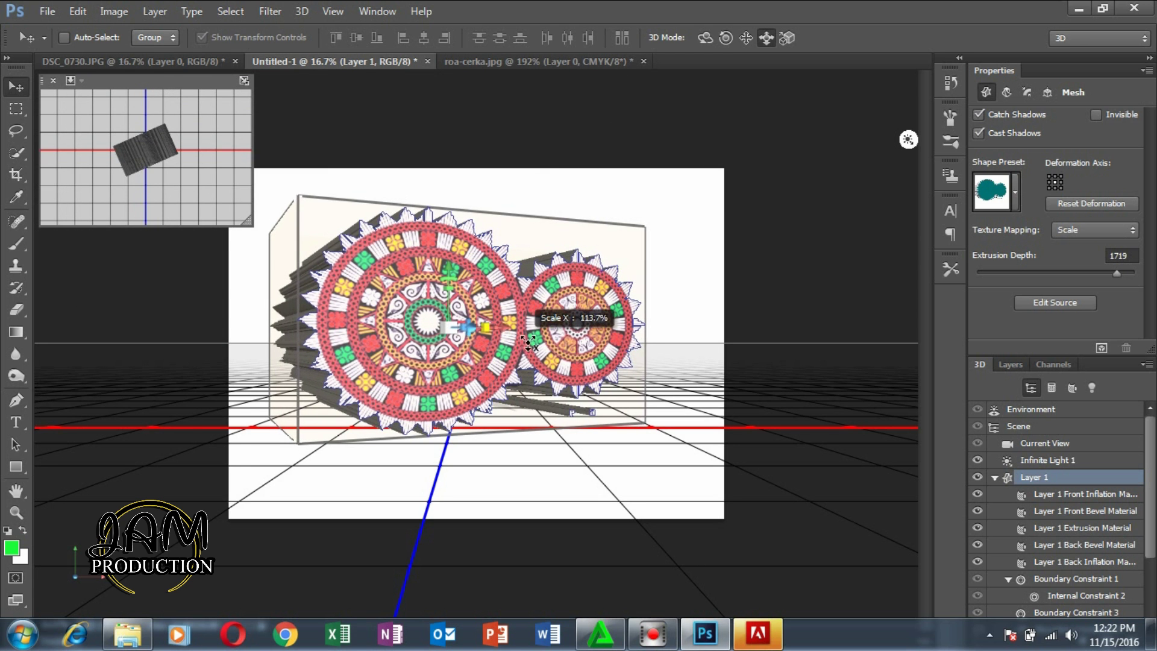
mouse_move(511, 337)
mouse_down()
mouse_move(532, 348)
mouse_move(522, 362)
mouse_up()
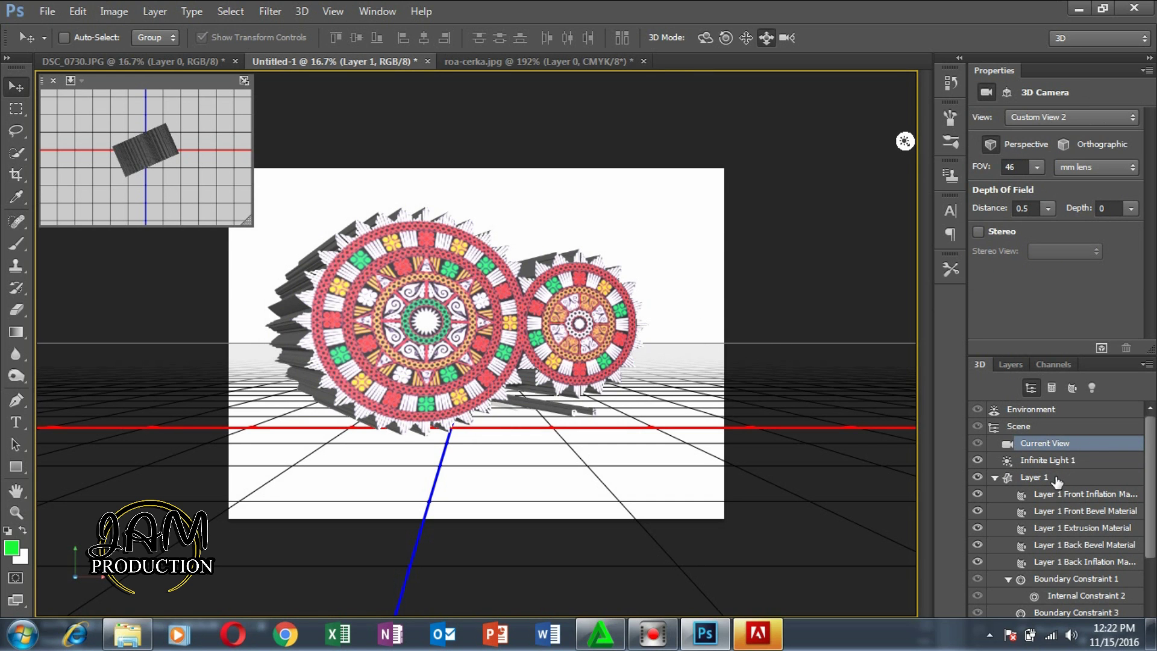
scroll(1055, 479, down, 1)
scroll(1055, 479, down, 2)
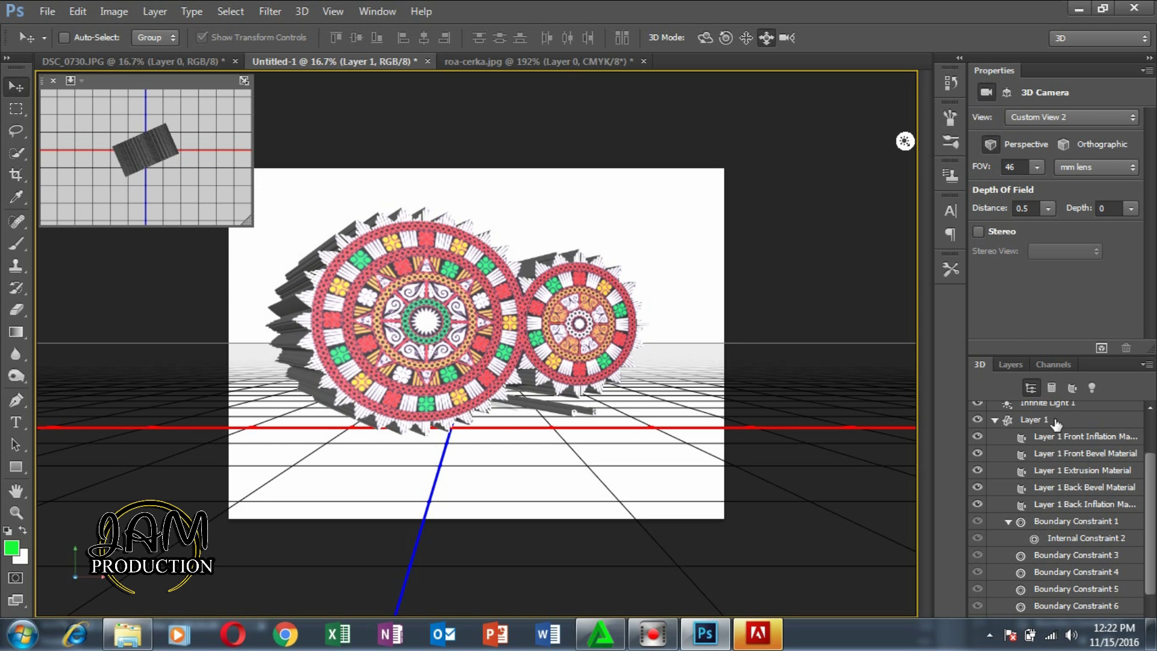
scroll(1054, 423, up, 2)
scroll(1053, 426, up, 1)
scroll(1040, 445, down, 3)
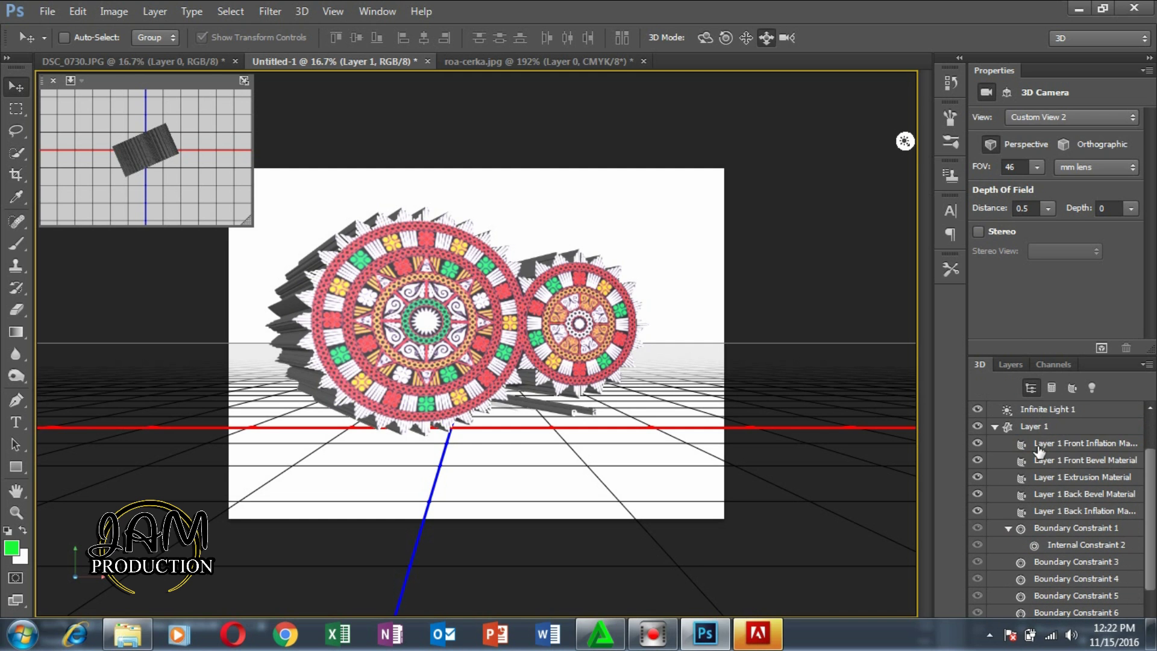
click(1037, 446)
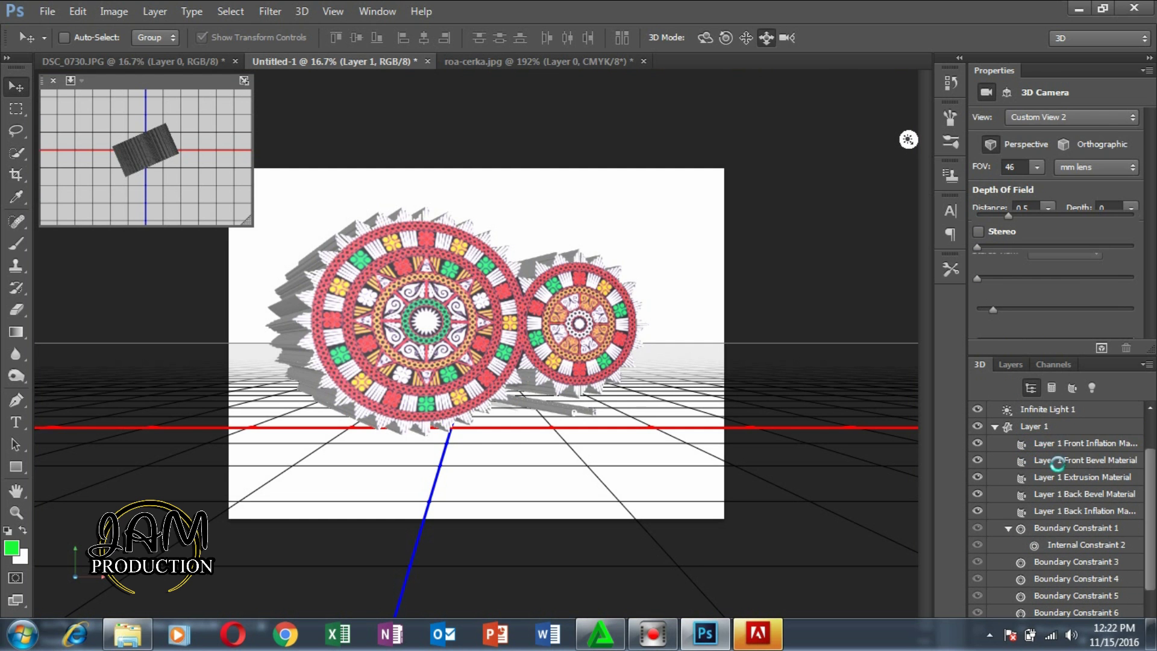
click(1047, 462)
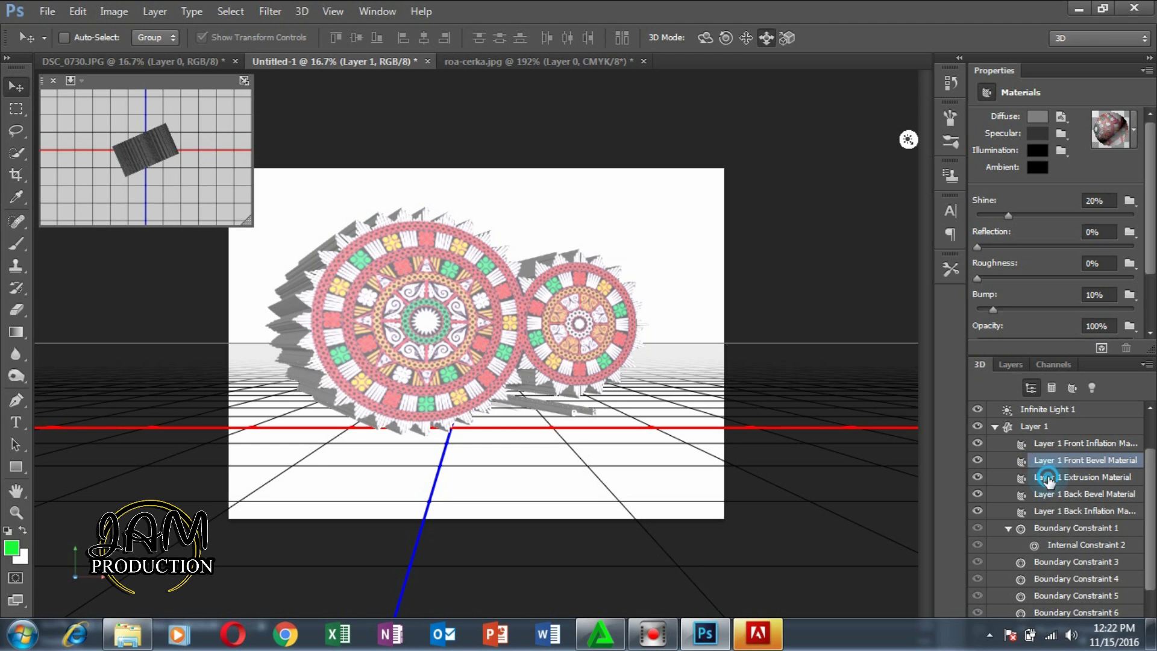
click(1048, 479)
click(1048, 496)
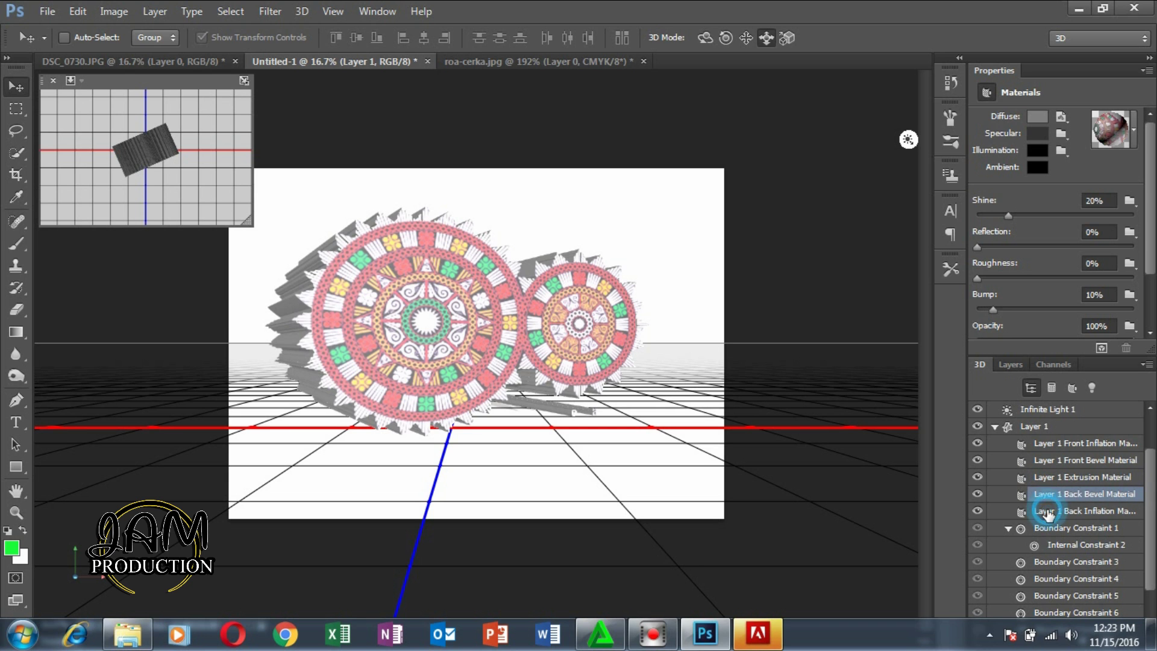
click(1048, 512)
click(1029, 426)
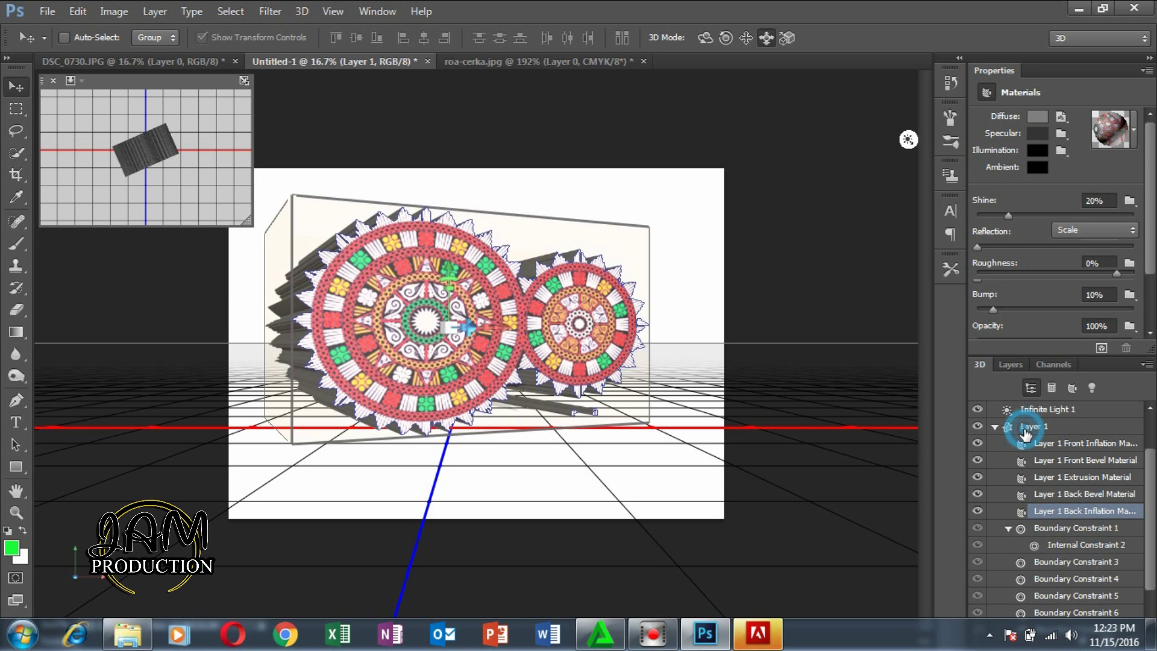
click(812, 260)
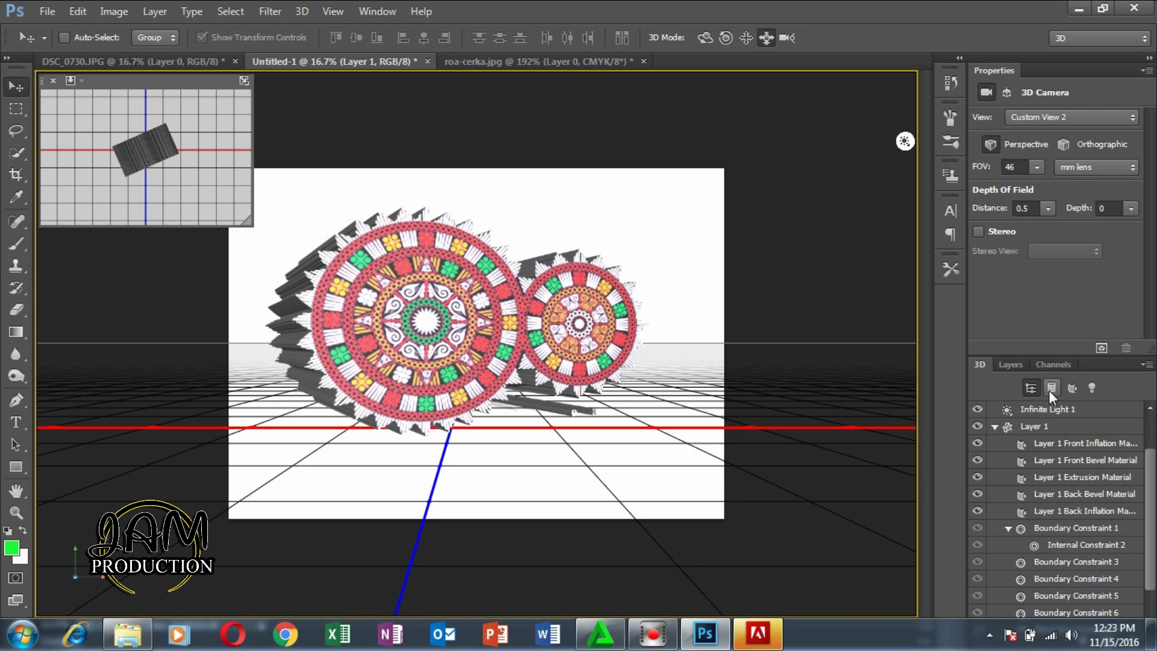
Browse the mesh and material filters and the Layer 1 materials, then select Whole Scene settings
click(1049, 389)
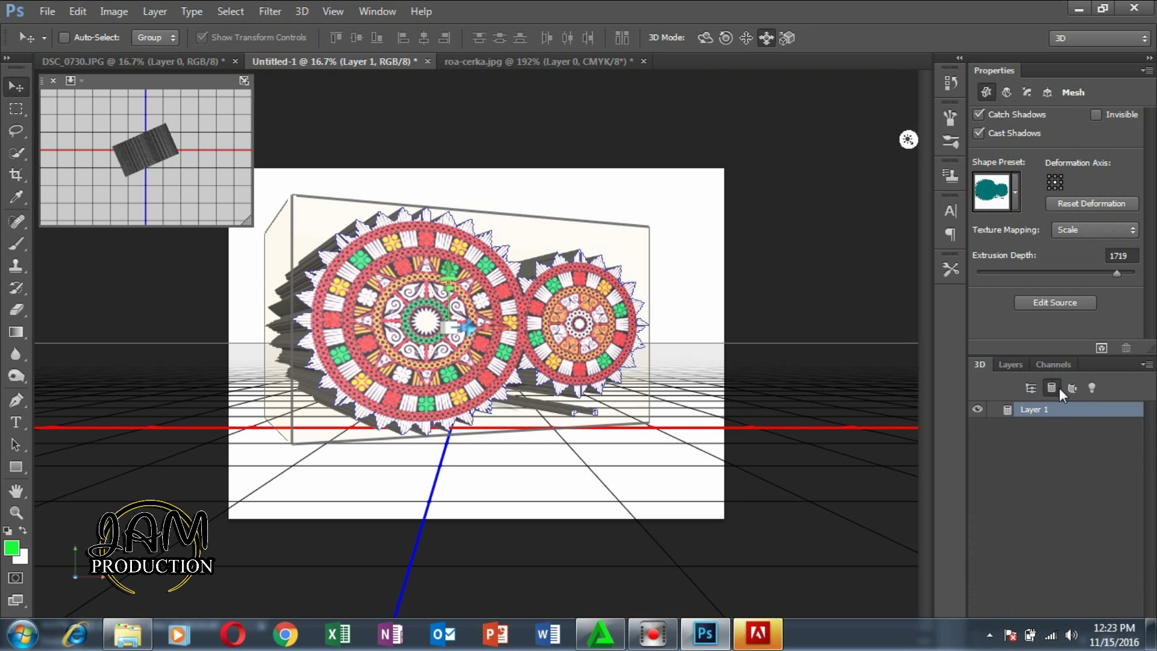
click(1072, 388)
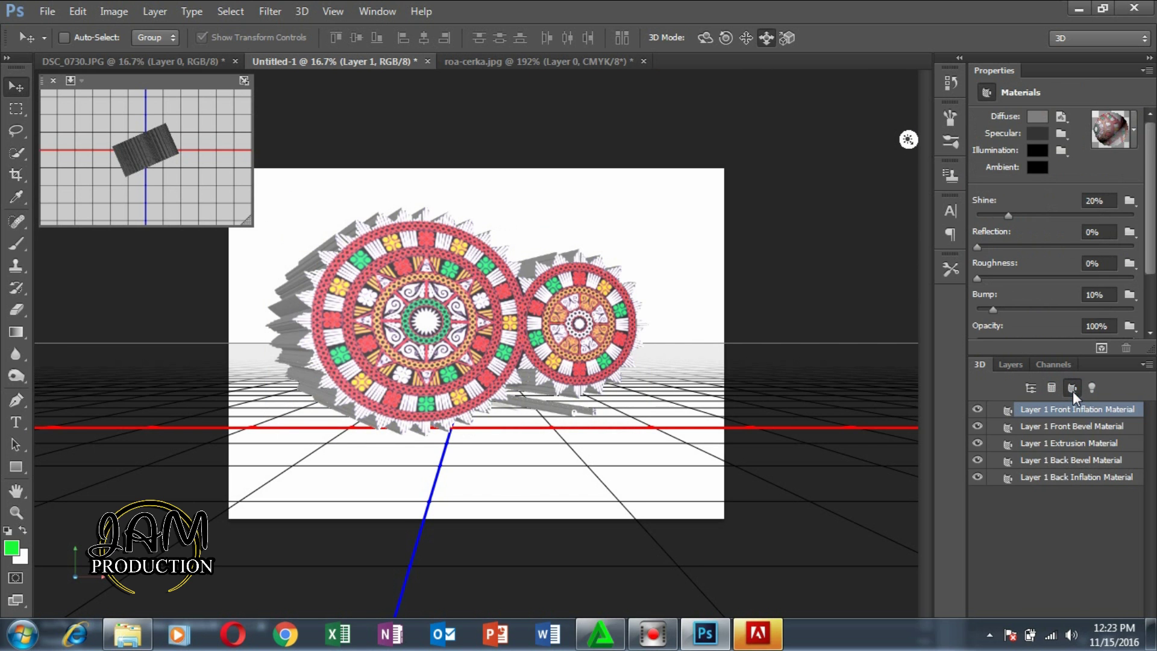
click(1035, 426)
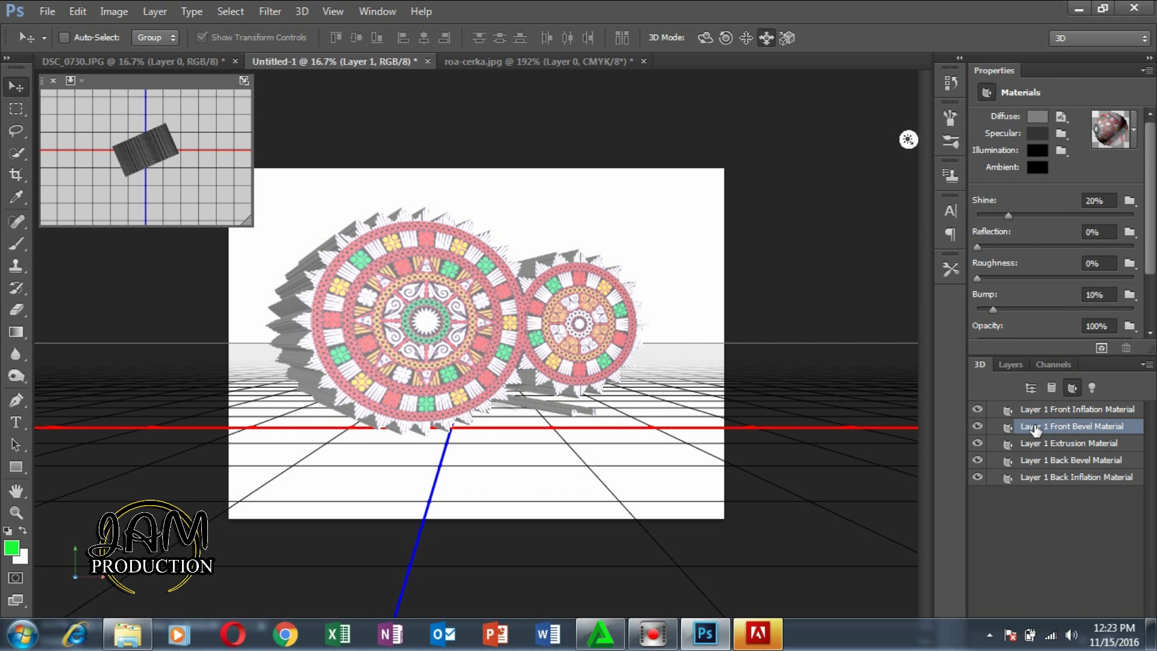
click(1031, 409)
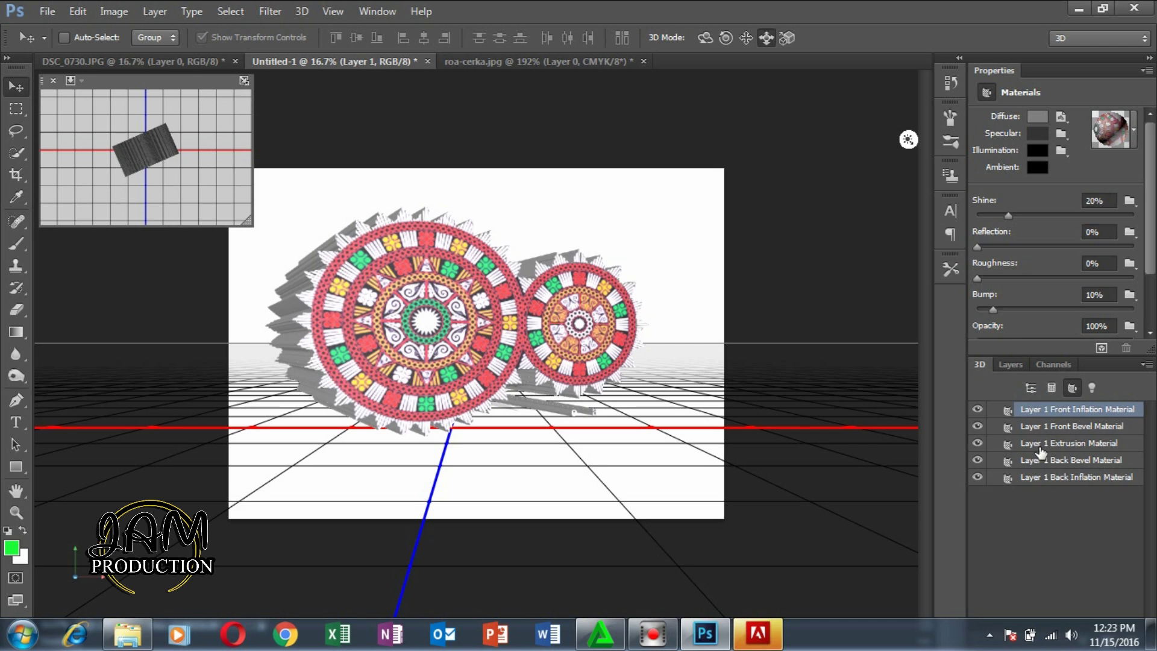
click(1035, 478)
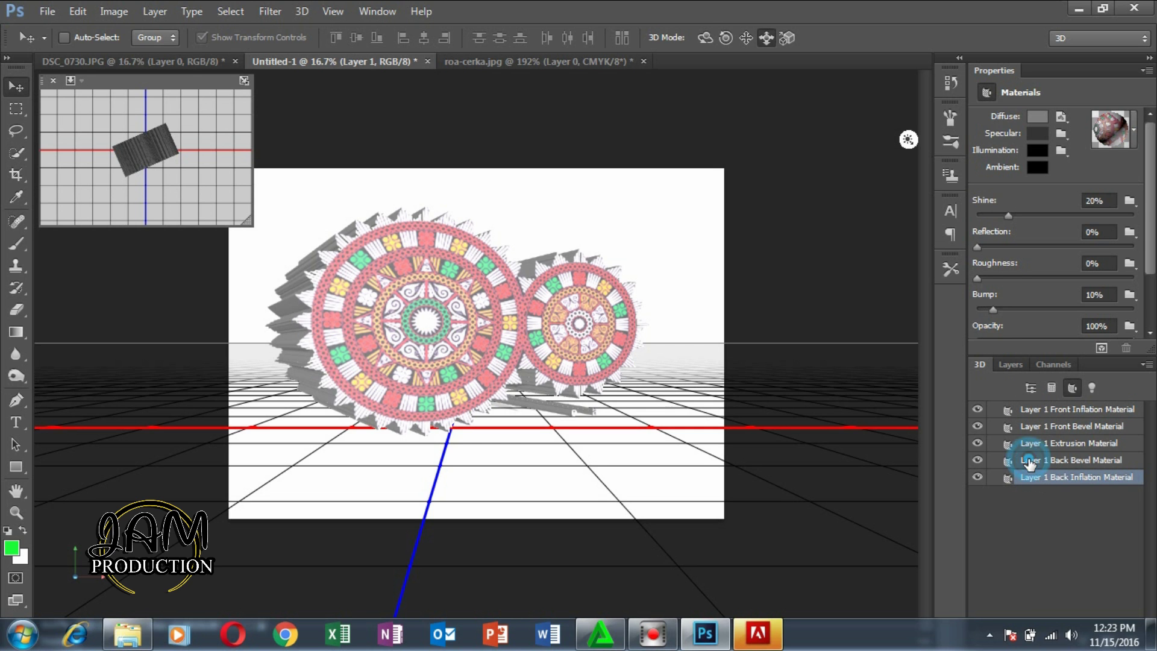
click(1027, 459)
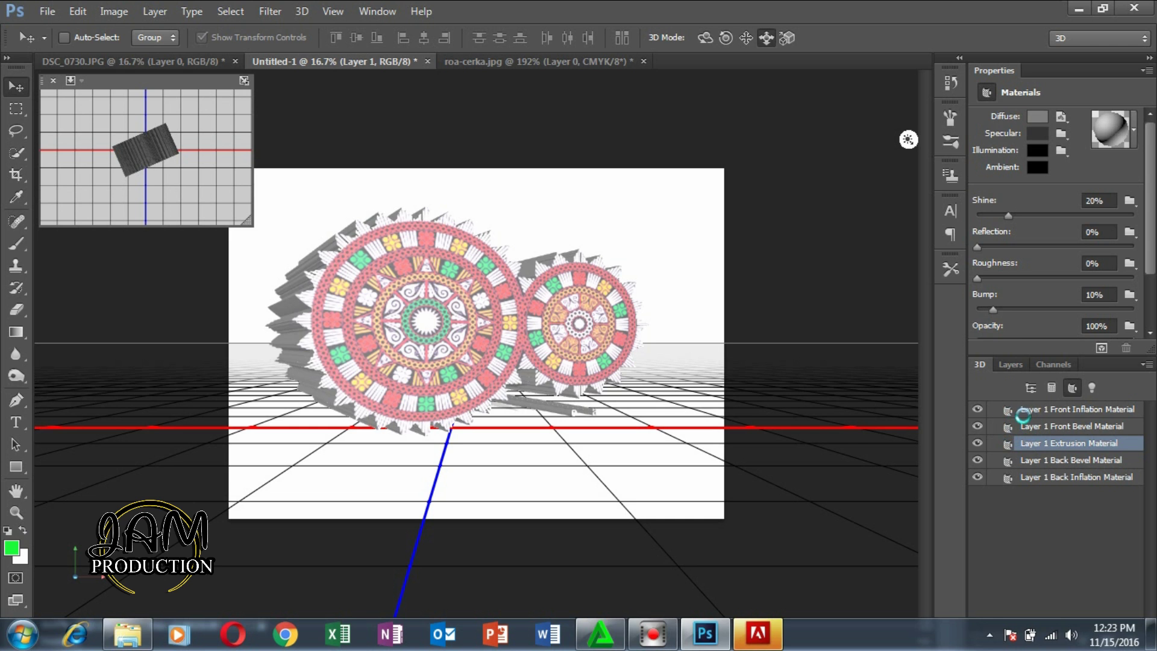
click(1024, 425)
click(1022, 414)
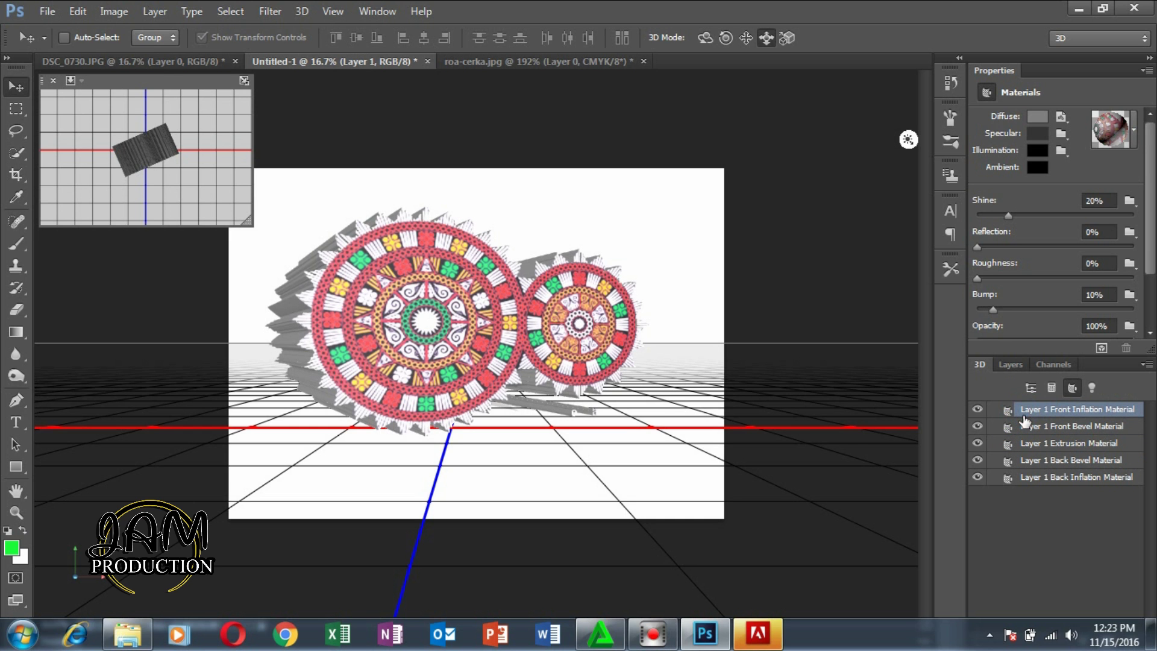
click(780, 224)
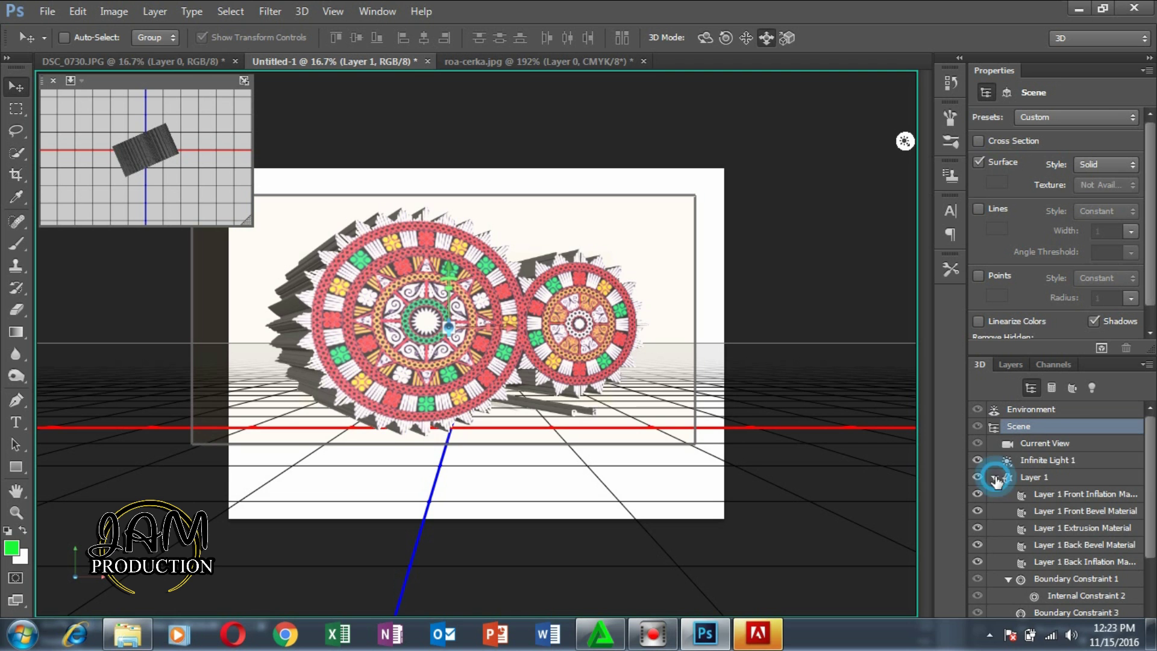
Go from the 3D panel to the Layers panel and start renaming Layer 0
click(995, 477)
click(994, 477)
click(1017, 362)
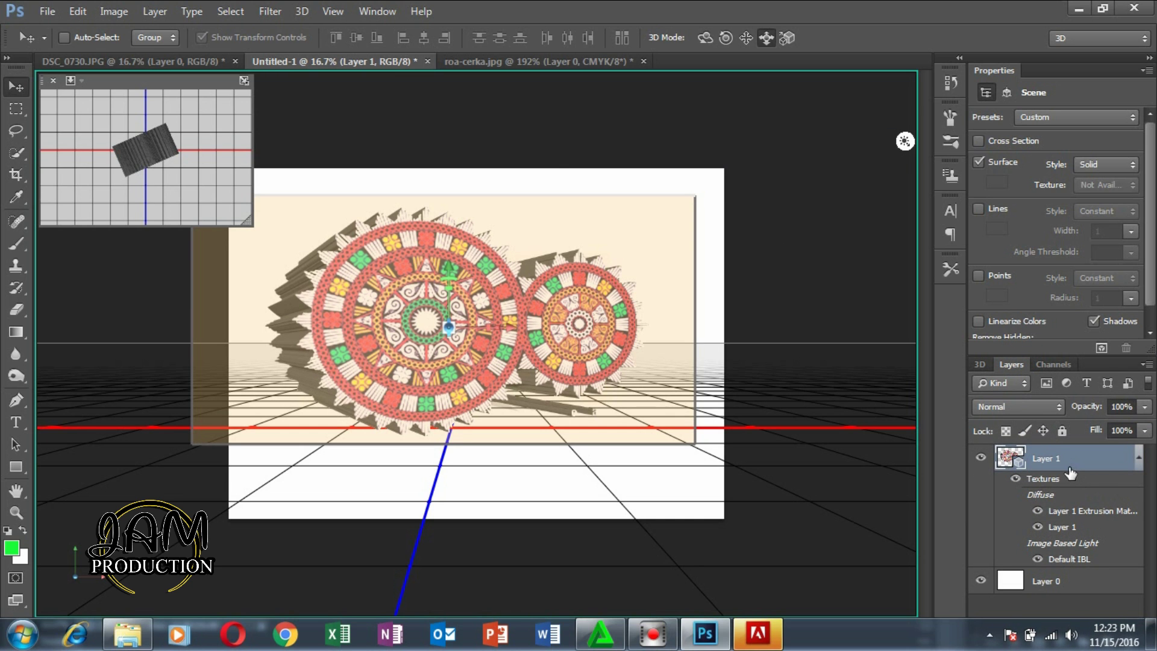
double_click(1046, 581)
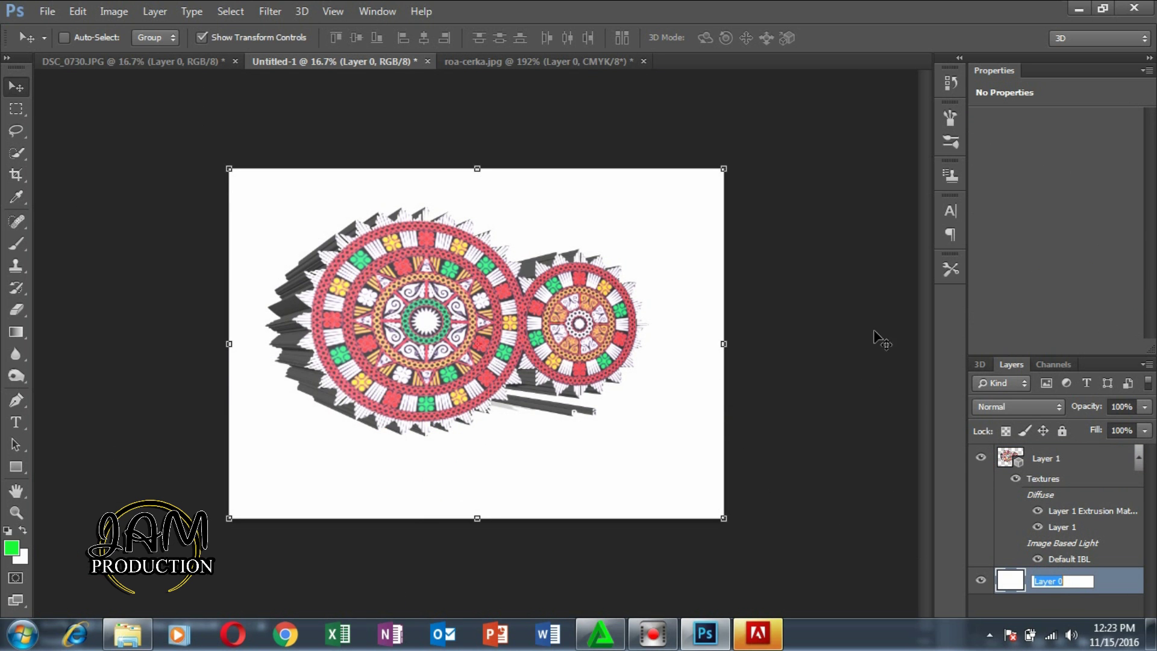